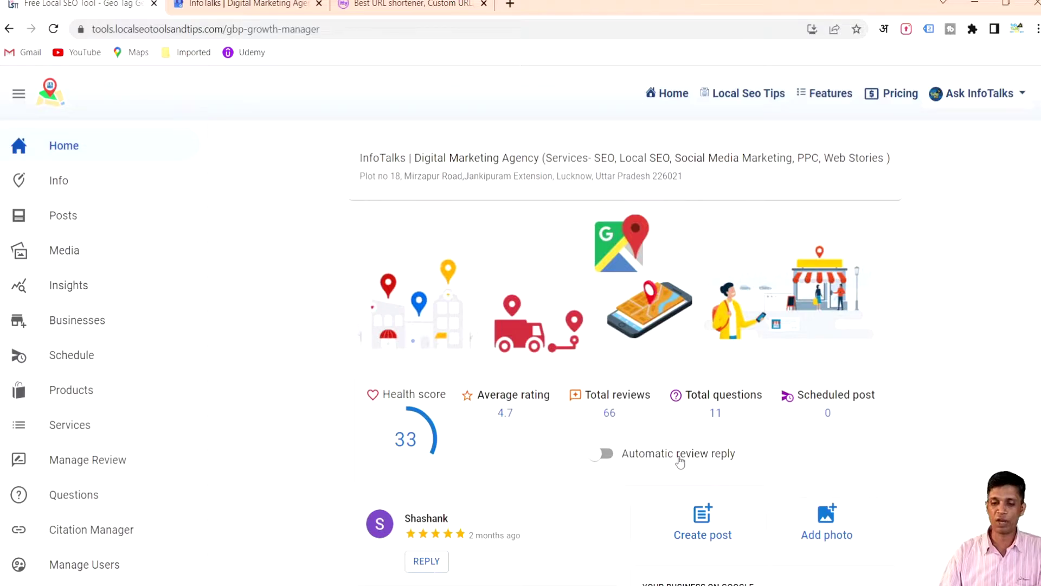
- Turn the automatic review reply on and back off
{"action": "left_click", "coordinate": [671, 458]}
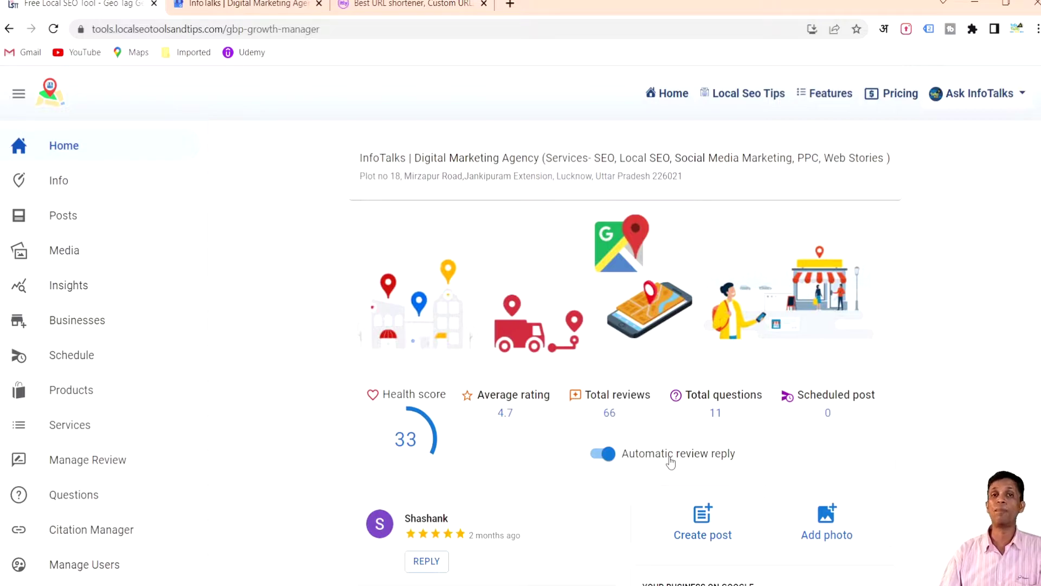
{"action": "left_click", "coordinate": [671, 459]}
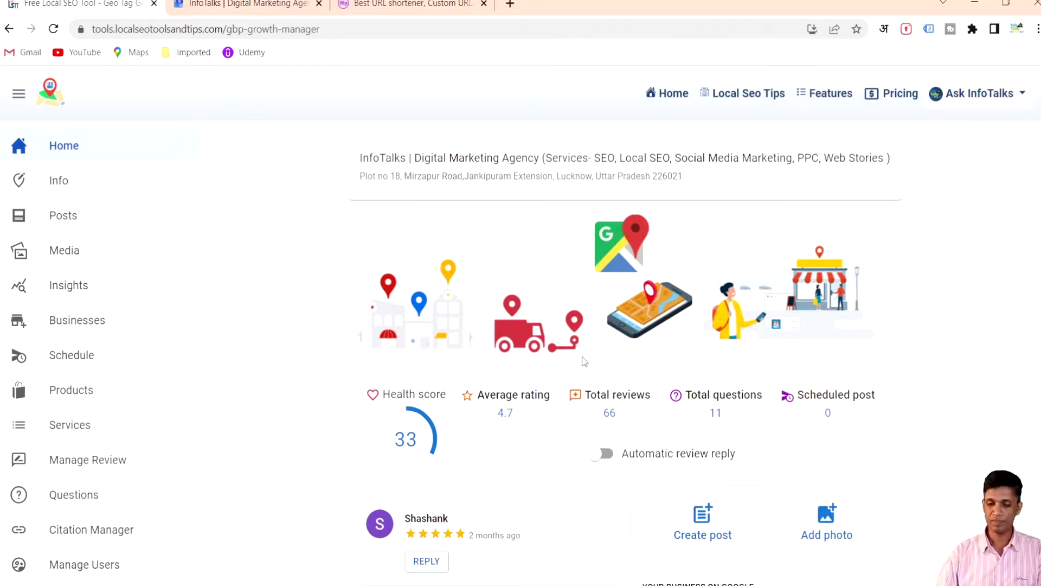
- Enter "infotalks" as the ending of the custom review link, and close the dialog without saving
{"action": "scroll", "coordinate": [585, 361], "scroll_direction": "down", "scroll_amount": 8}
{"action": "scroll", "coordinate": [603, 351], "scroll_direction": "up", "scroll_amount": 3}
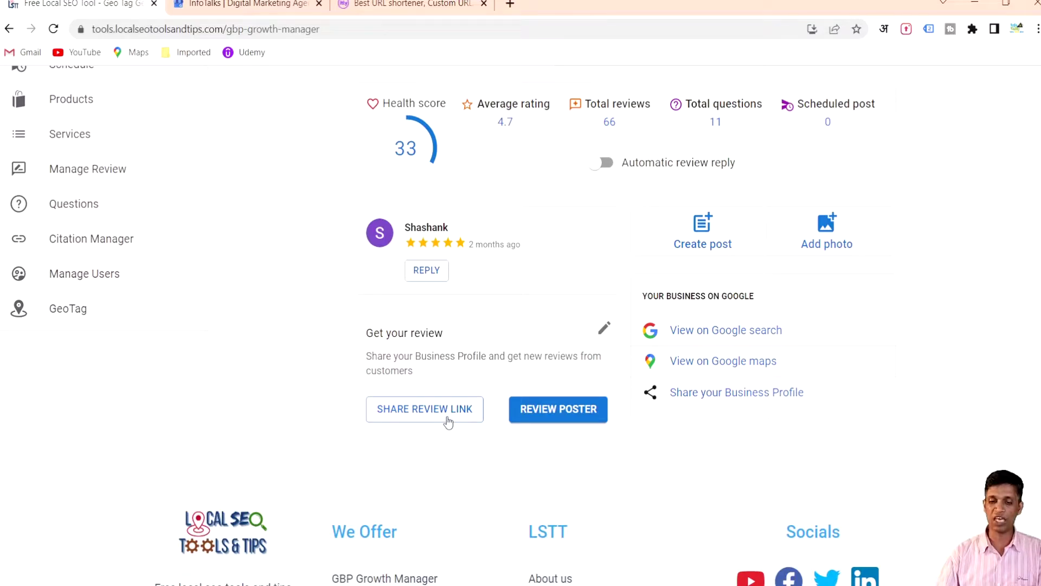
{"action": "left_click", "coordinate": [603, 330]}
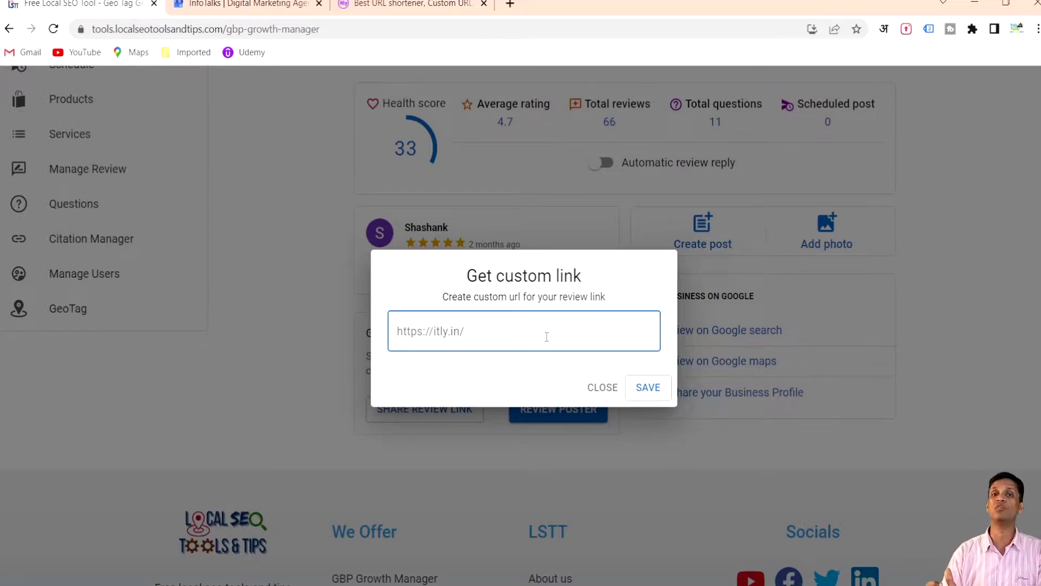
{"action": "type", "text": "infotalks"}
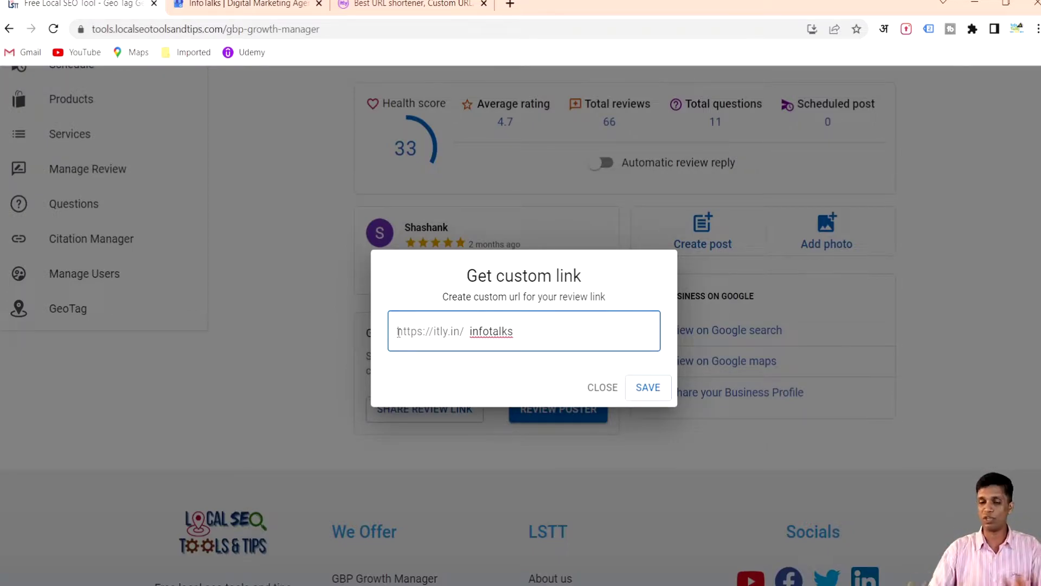
{"action": "left_click", "coordinate": [600, 388]}
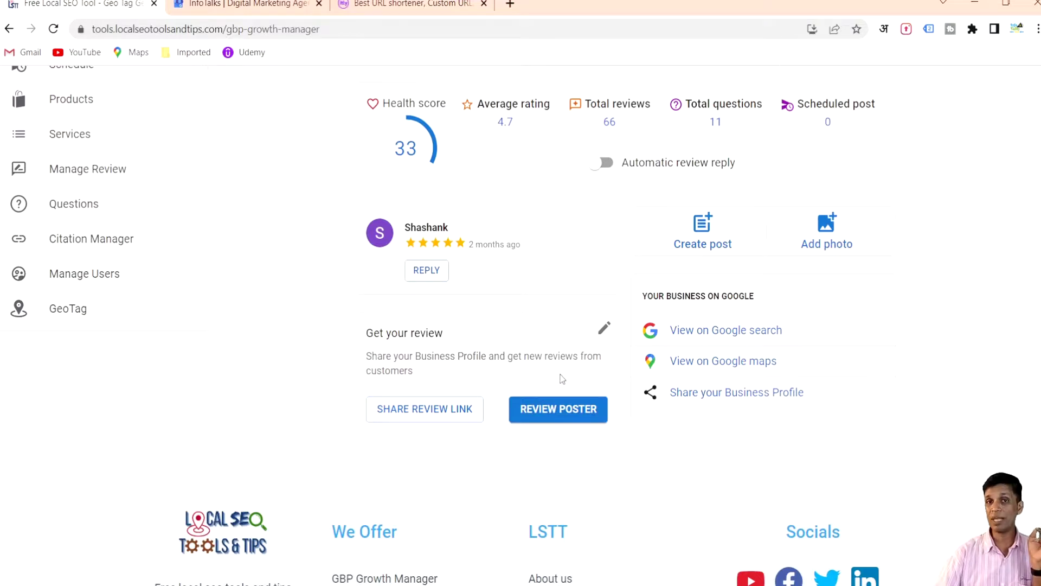
- Open the shareable review link, examine its short URL and sharing options, and close the request dialog
{"action": "left_click", "coordinate": [465, 416]}
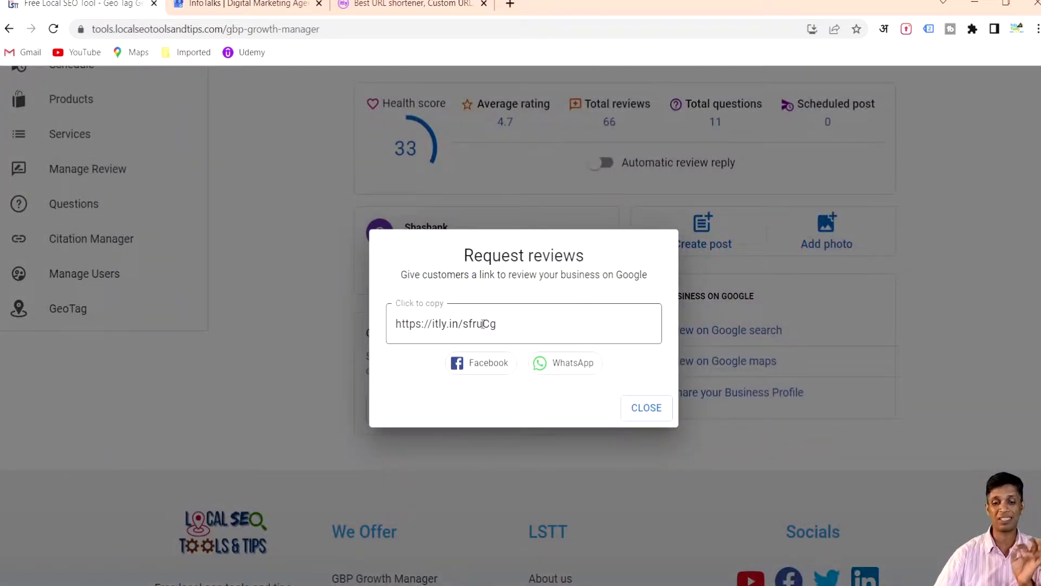
{"action": "left_click_drag", "start_coordinate": [464, 324], "coordinate": [505, 327]}
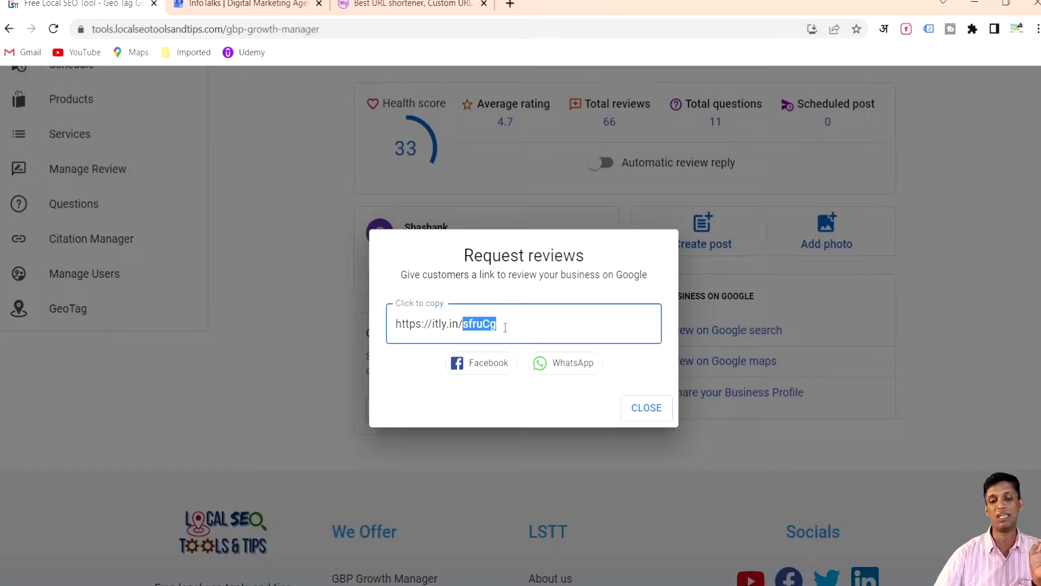
{"action": "left_click", "coordinate": [494, 419]}
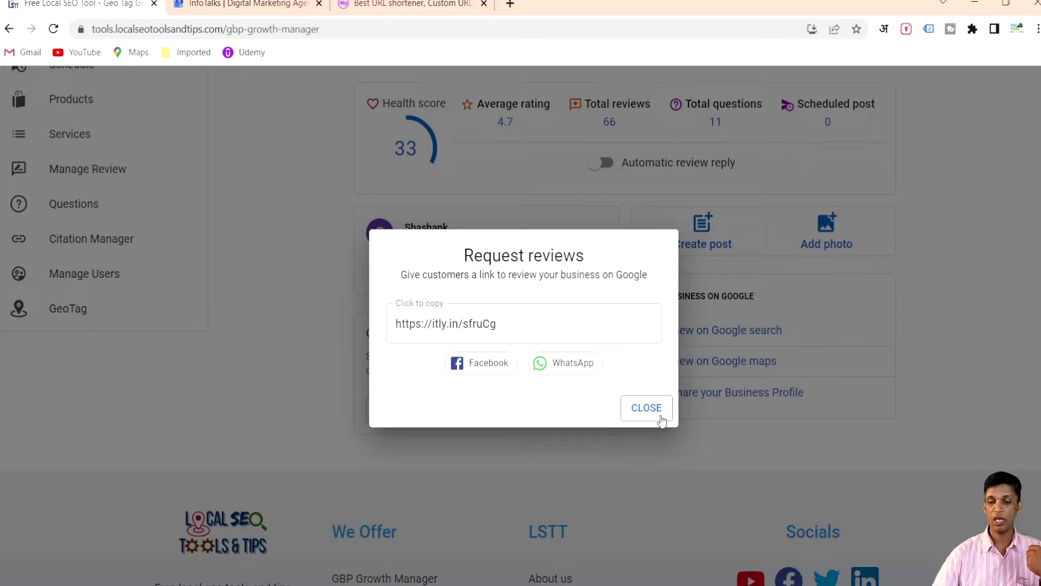
{"action": "left_click", "coordinate": [647, 407]}
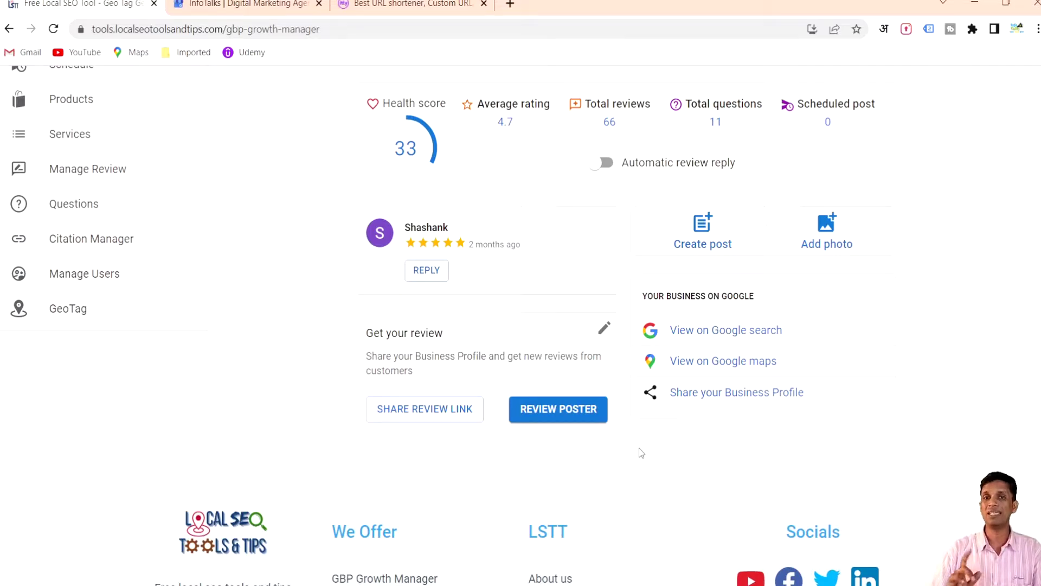
- Open the review poster creator and look through the whole poster preview
{"action": "left_click", "coordinate": [577, 411]}
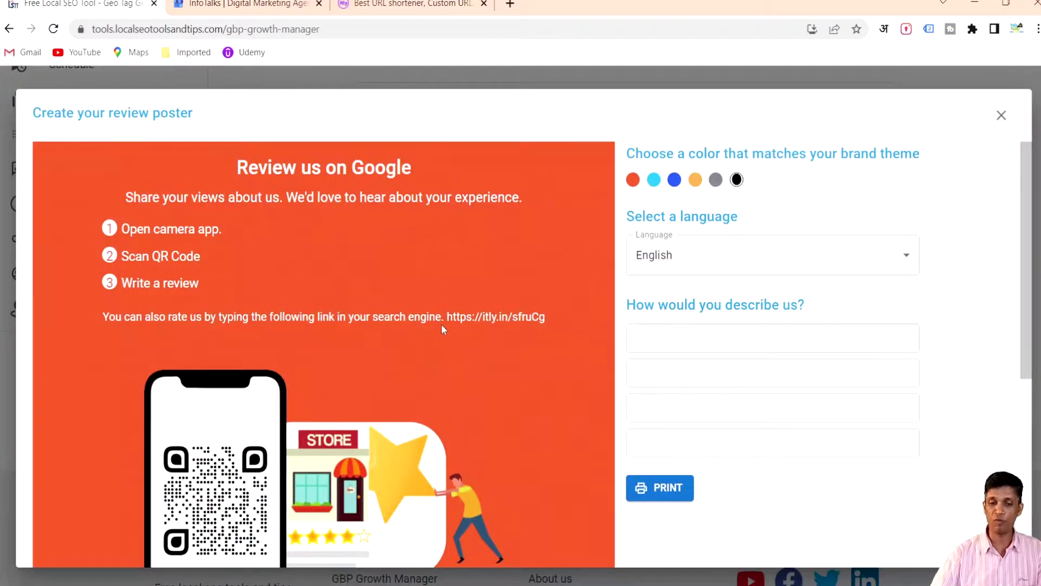
{"action": "scroll", "coordinate": [443, 332], "scroll_direction": "down", "scroll_amount": 3}
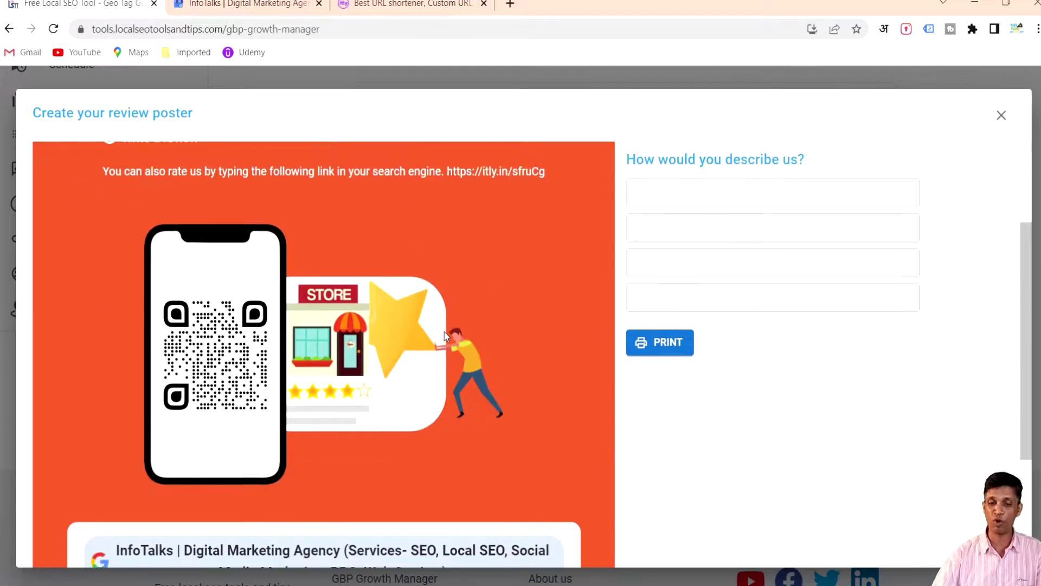
{"action": "scroll", "coordinate": [444, 332], "scroll_direction": "down", "scroll_amount": 3}
{"action": "scroll", "coordinate": [445, 332], "scroll_direction": "up", "scroll_amount": 6}
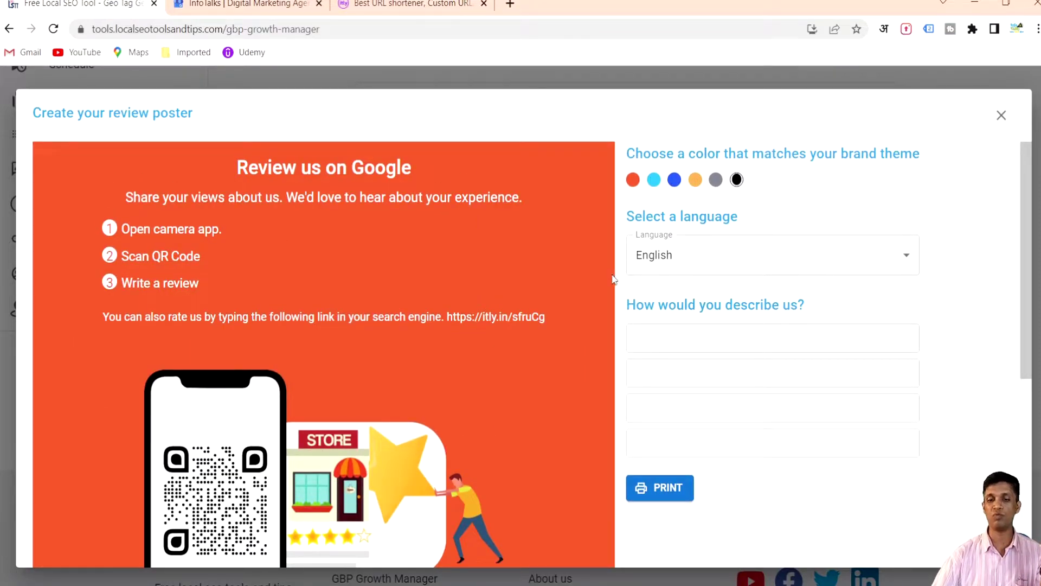
{"action": "scroll", "coordinate": [601, 310], "scroll_direction": "down", "scroll_amount": 6}
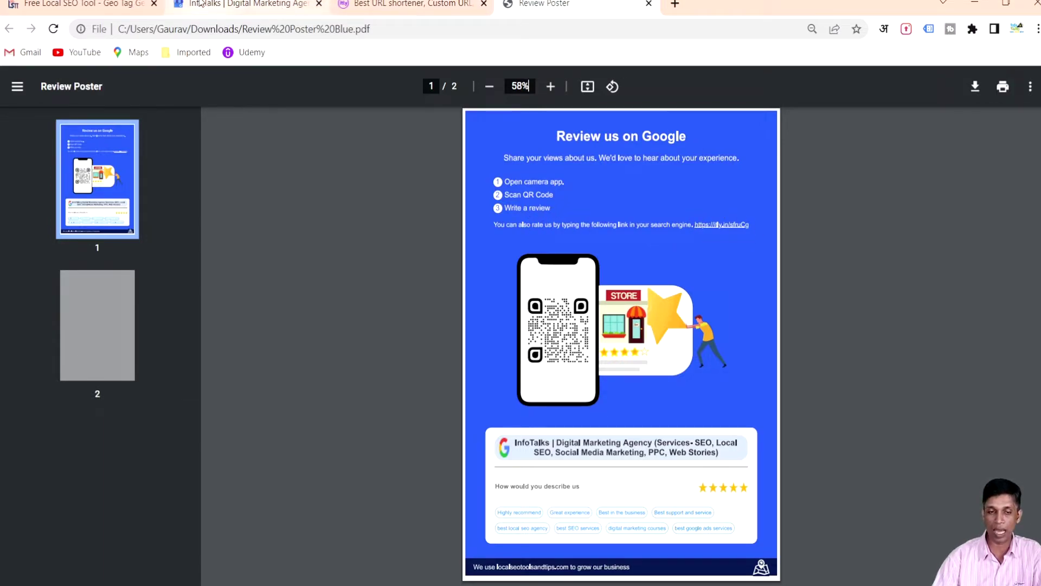
- Switch to the InfoTalks profile in Google Business Profile Manager
{"action": "left_click", "coordinate": [254, 5]}
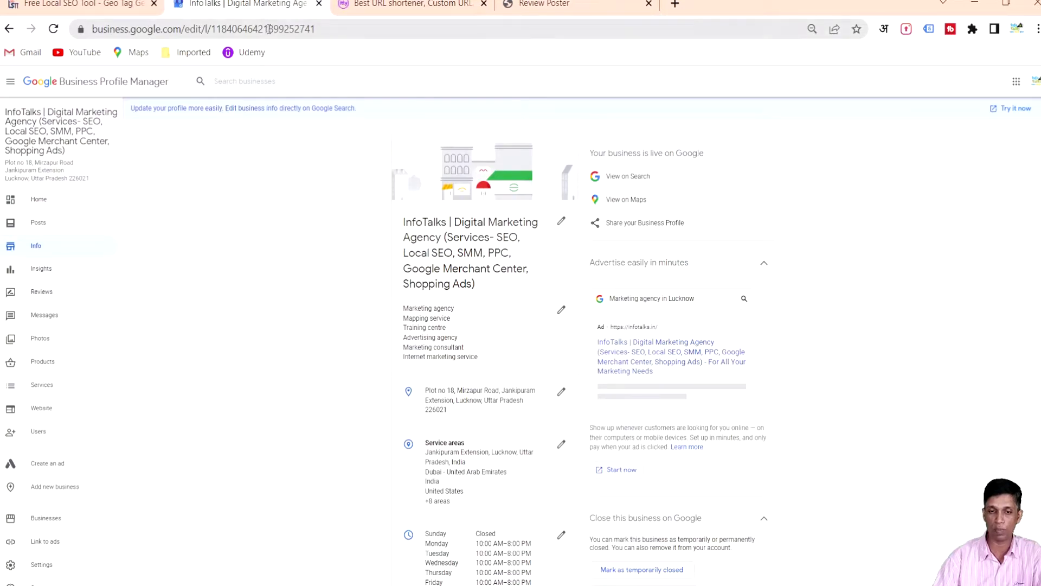
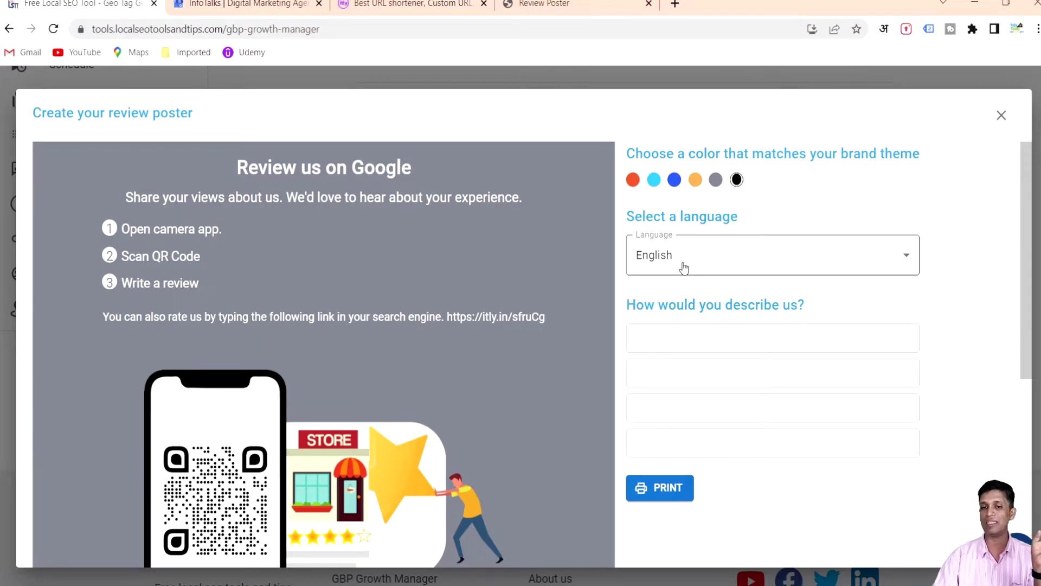
- Preview the review poster in French and set its language back to English
{"action": "left_click", "coordinate": [683, 268]}
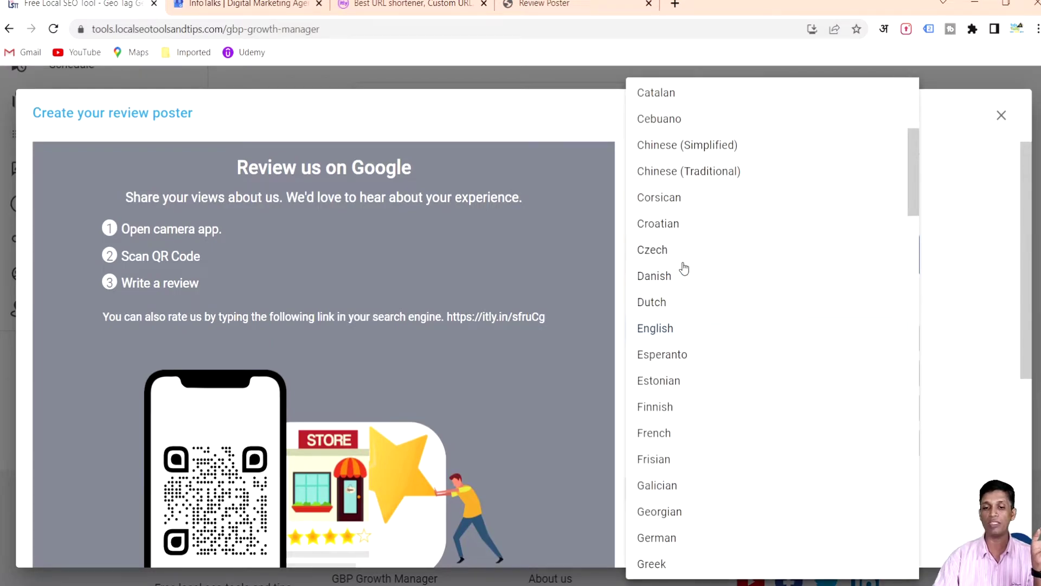
{"action": "left_click", "coordinate": [668, 434]}
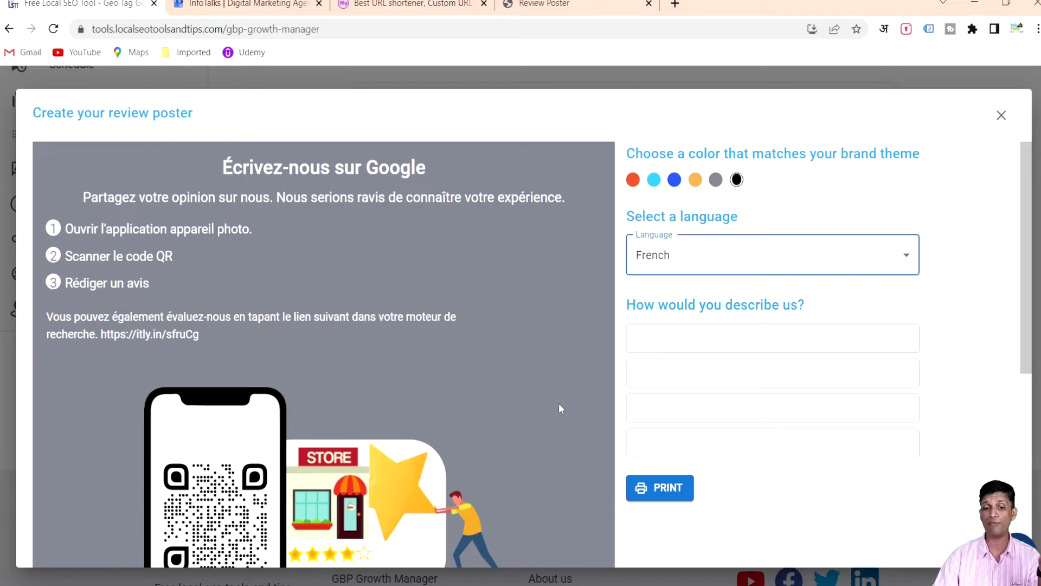
{"action": "scroll", "coordinate": [558, 404], "scroll_direction": "down", "scroll_amount": 6}
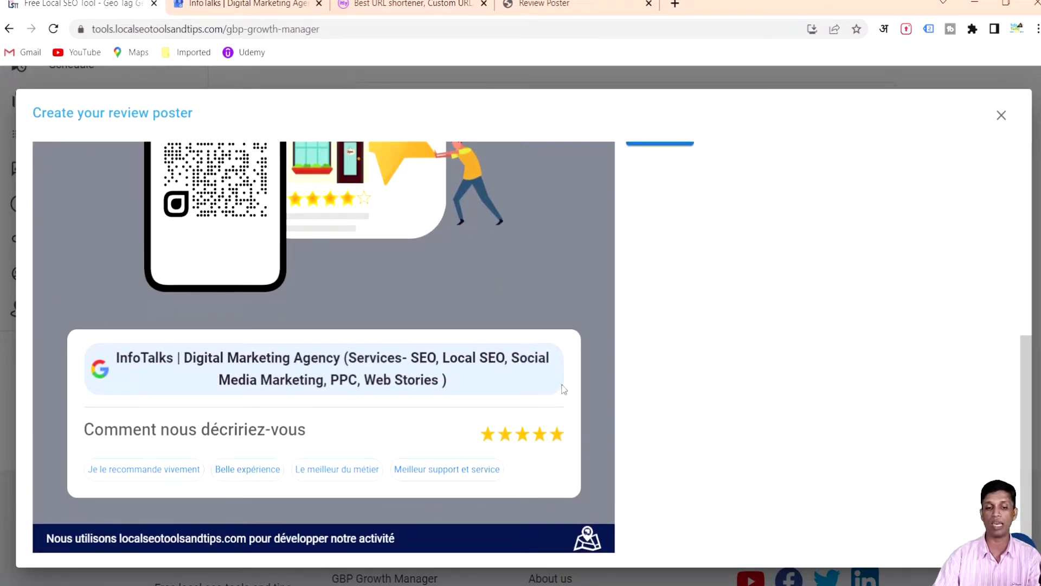
{"action": "scroll", "coordinate": [561, 390], "scroll_direction": "up", "scroll_amount": 1}
{"action": "scroll", "coordinate": [561, 383], "scroll_direction": "down", "scroll_amount": 1}
{"action": "scroll", "coordinate": [562, 382], "scroll_direction": "up", "scroll_amount": 4}
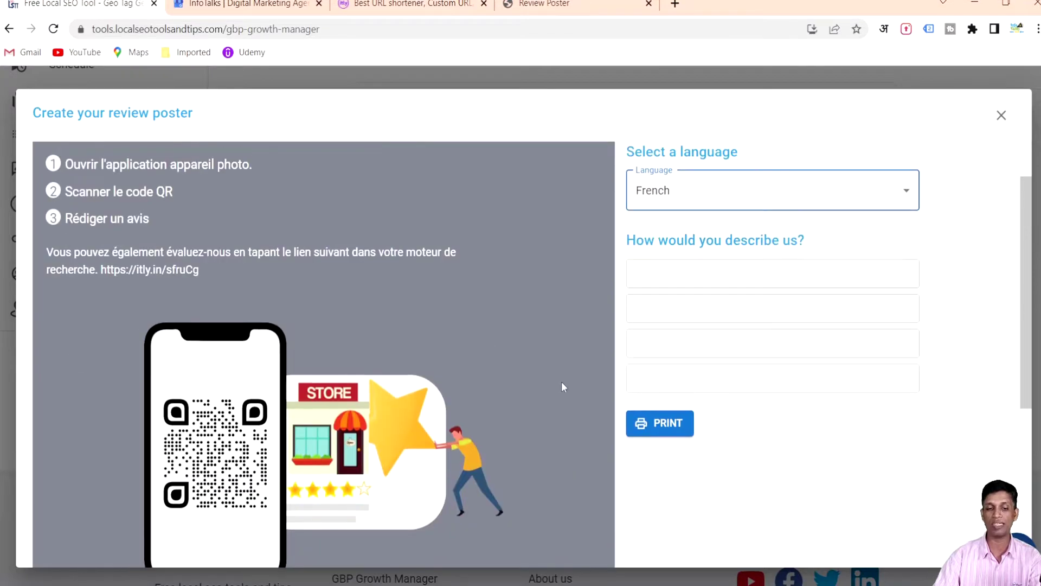
{"action": "scroll", "coordinate": [561, 385], "scroll_direction": "down", "scroll_amount": 4}
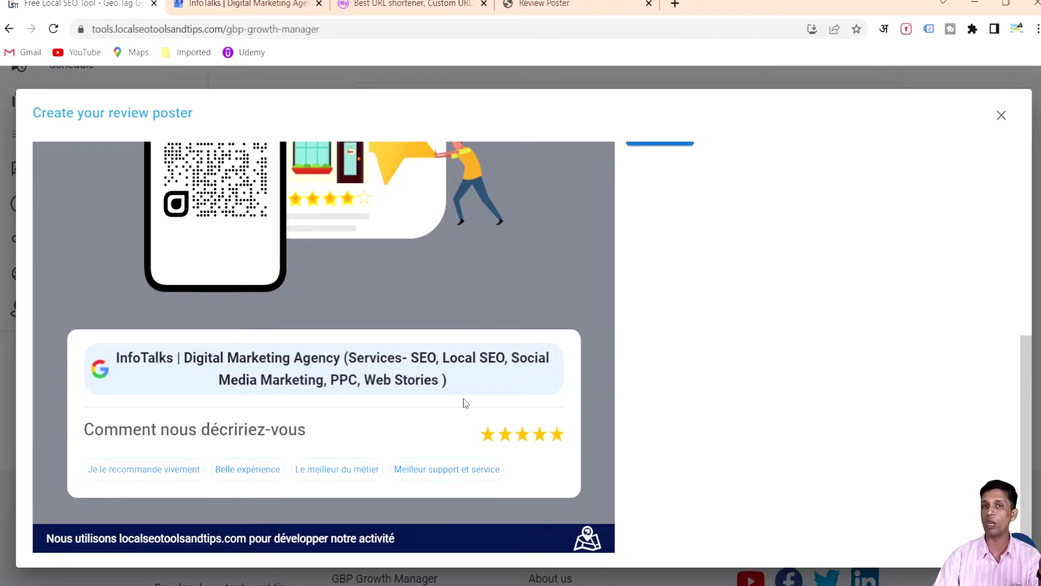
{"action": "scroll", "coordinate": [465, 387], "scroll_direction": "up", "scroll_amount": 4}
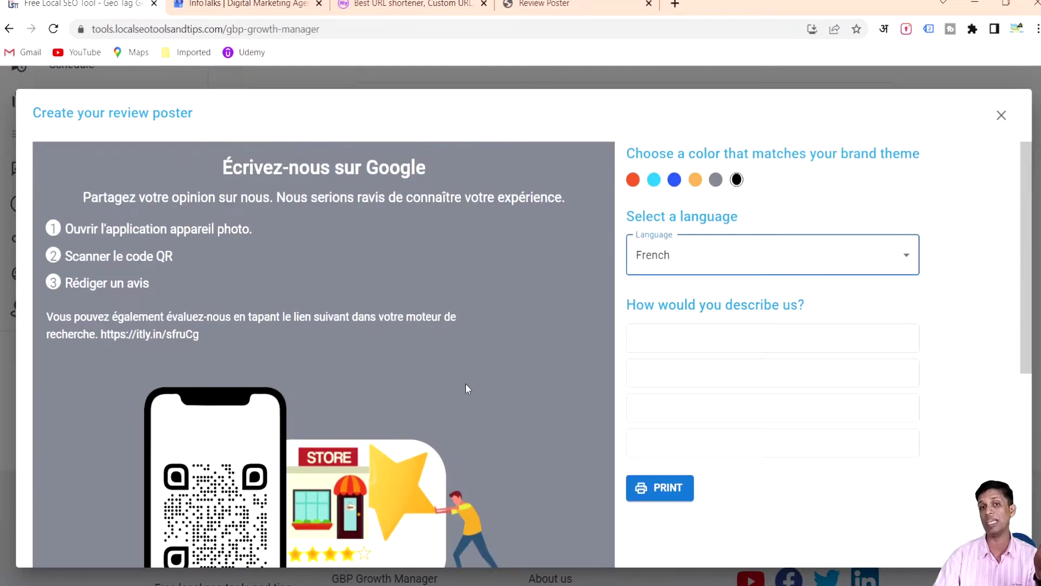
{"action": "left_click", "coordinate": [655, 263]}
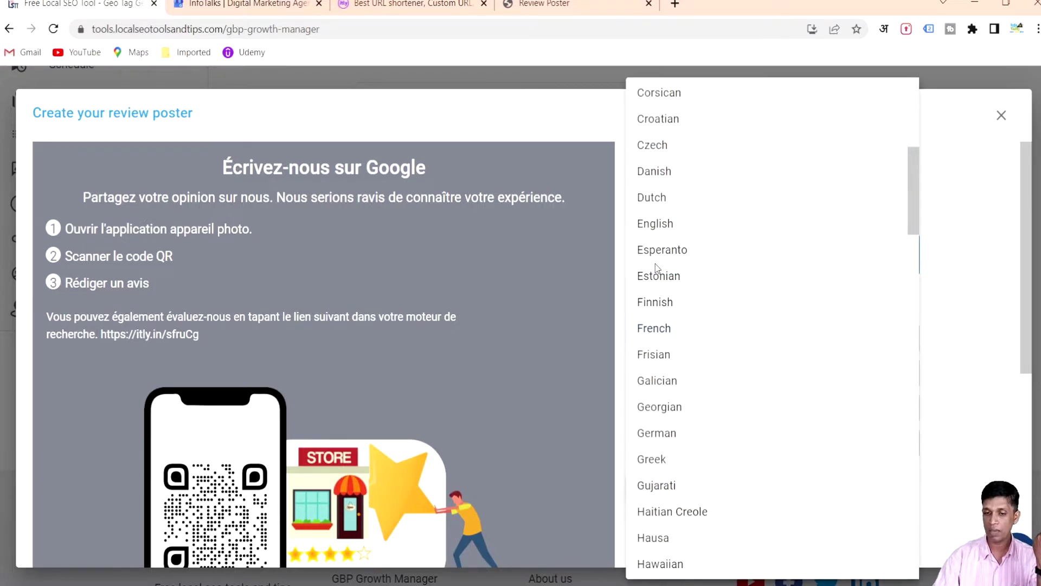
{"action": "left_click", "coordinate": [667, 225]}
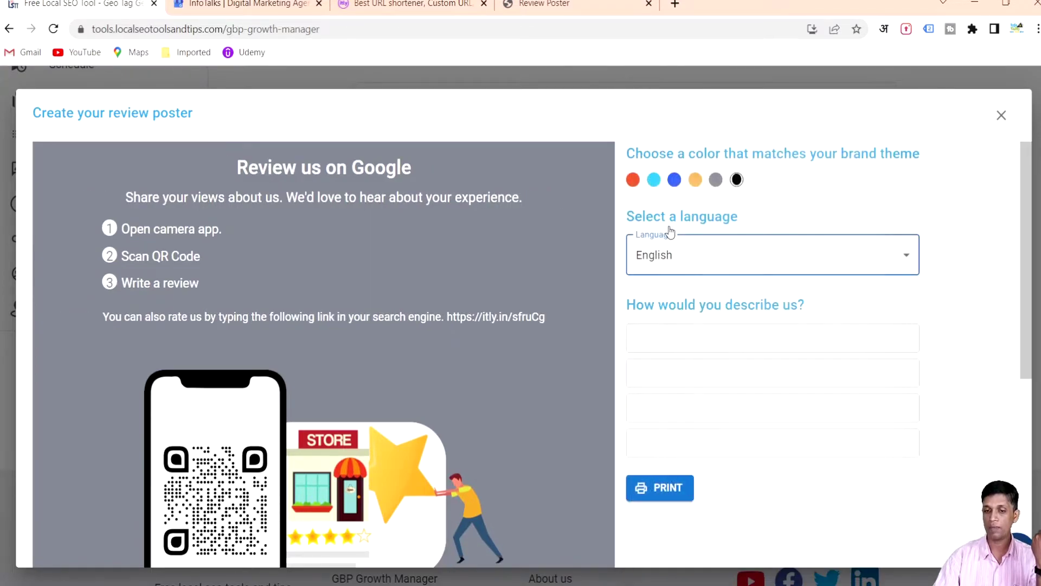
- Enter "best digital marketing co" as the first custom description and check it on the poster
{"action": "left_click", "coordinate": [672, 331]}
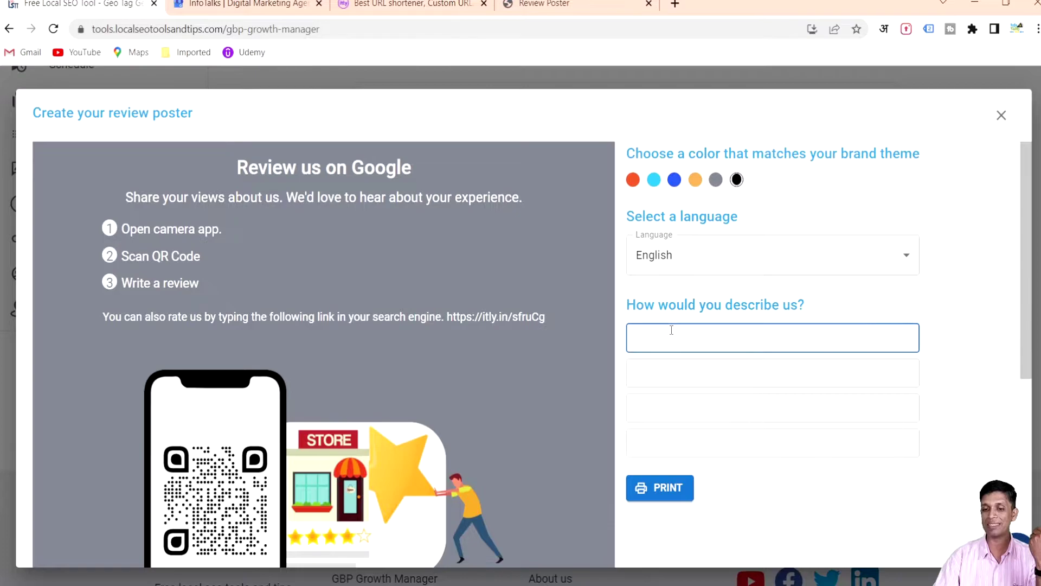
{"action": "scroll", "coordinate": [671, 330], "scroll_direction": "down", "scroll_amount": 4}
{"action": "scroll", "coordinate": [671, 323], "scroll_direction": "up", "scroll_amount": 1}
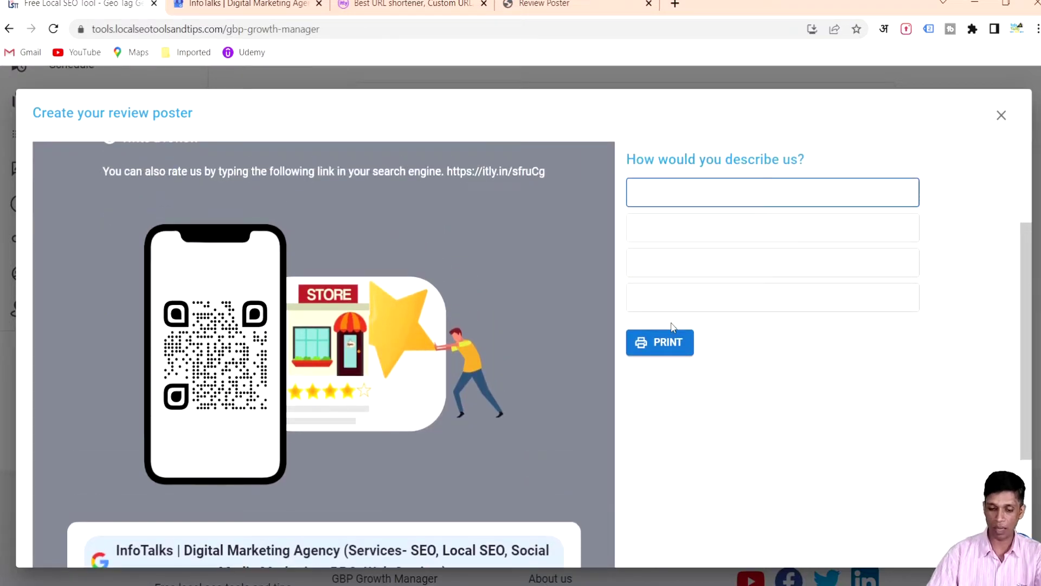
{"action": "type", "text": "best digit"}
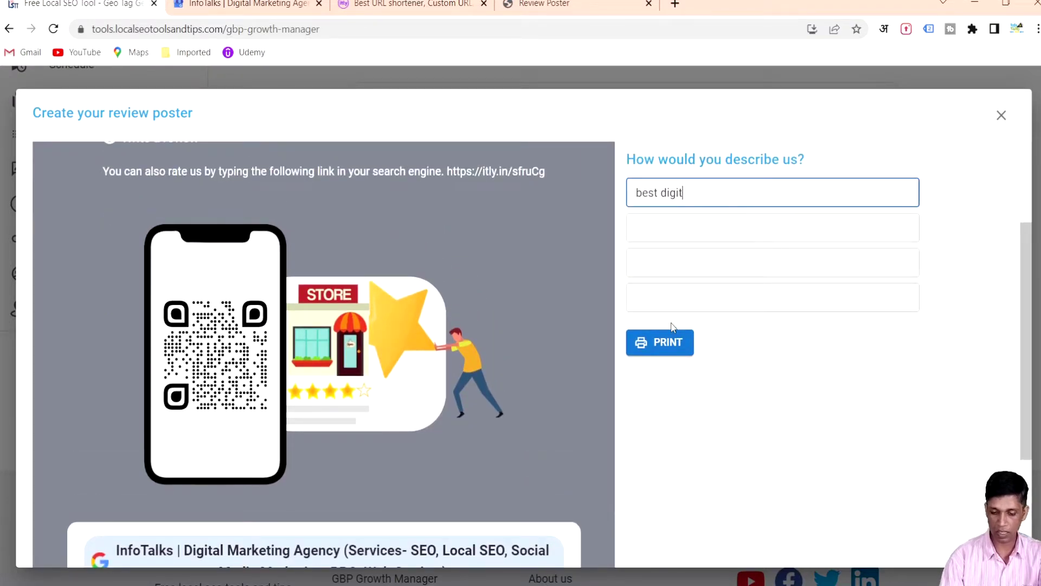
{"action": "type", "text": "al marke"}
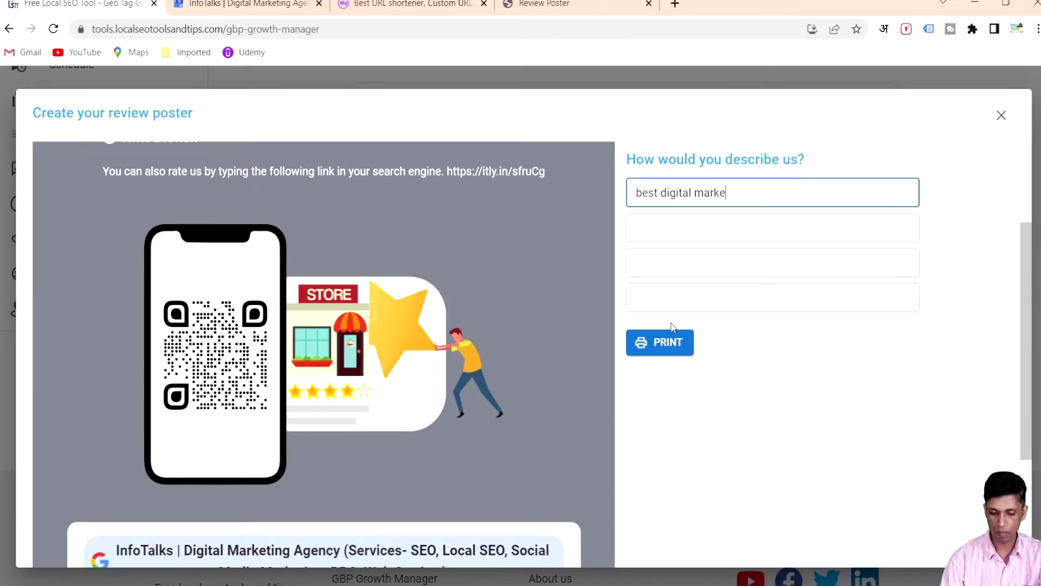
{"action": "type", "text": "ting co"}
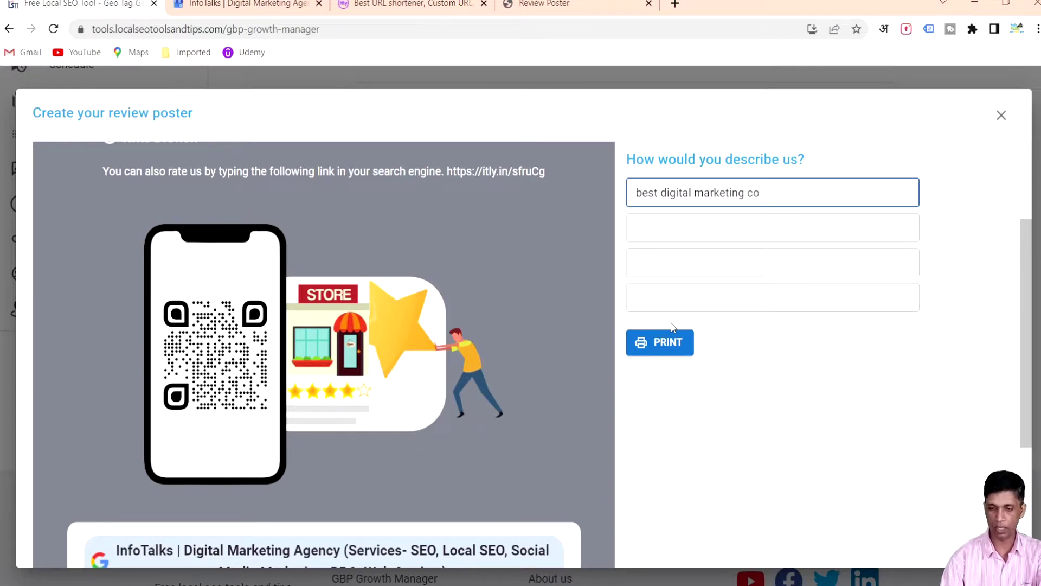
{"action": "scroll", "coordinate": [678, 303], "scroll_direction": "down", "scroll_amount": 4}
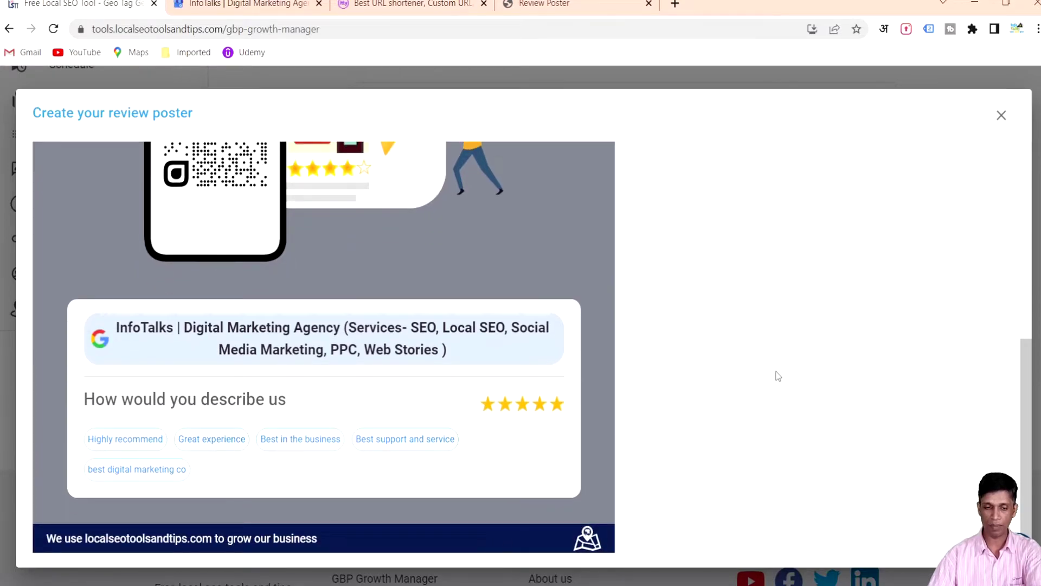
{"action": "scroll", "coordinate": [776, 372], "scroll_direction": "up", "scroll_amount": 1}
{"action": "scroll", "coordinate": [777, 374], "scroll_direction": "up", "scroll_amount": 3}
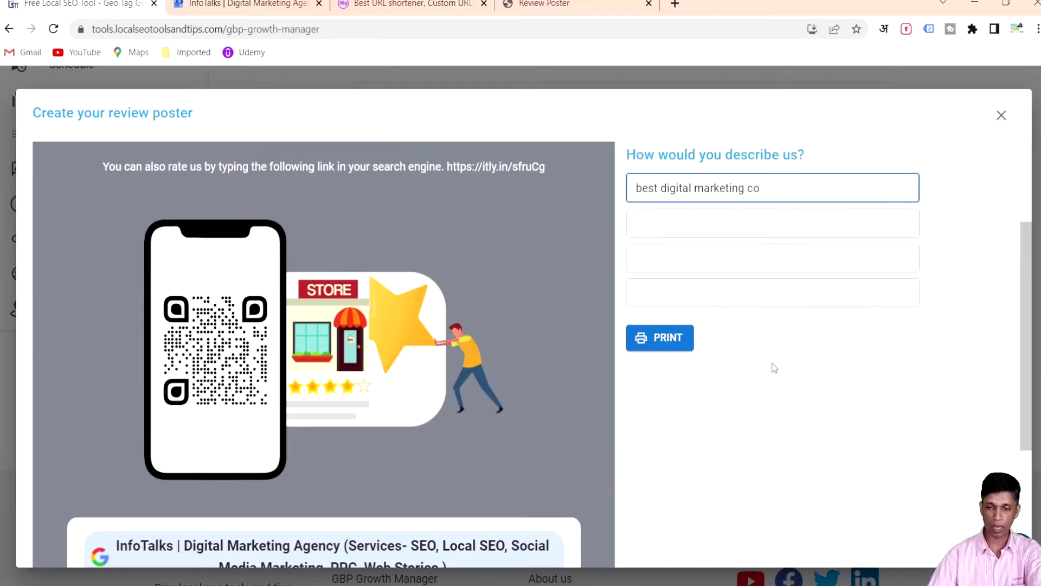
- Shorten the first custom description to "best digital marketing" and check it on the poster
{"action": "key", "text": "BackSpace"}
{"action": "key", "text": "BackSpace"}
{"action": "scroll", "coordinate": [802, 418], "scroll_direction": "down", "scroll_amount": 3}
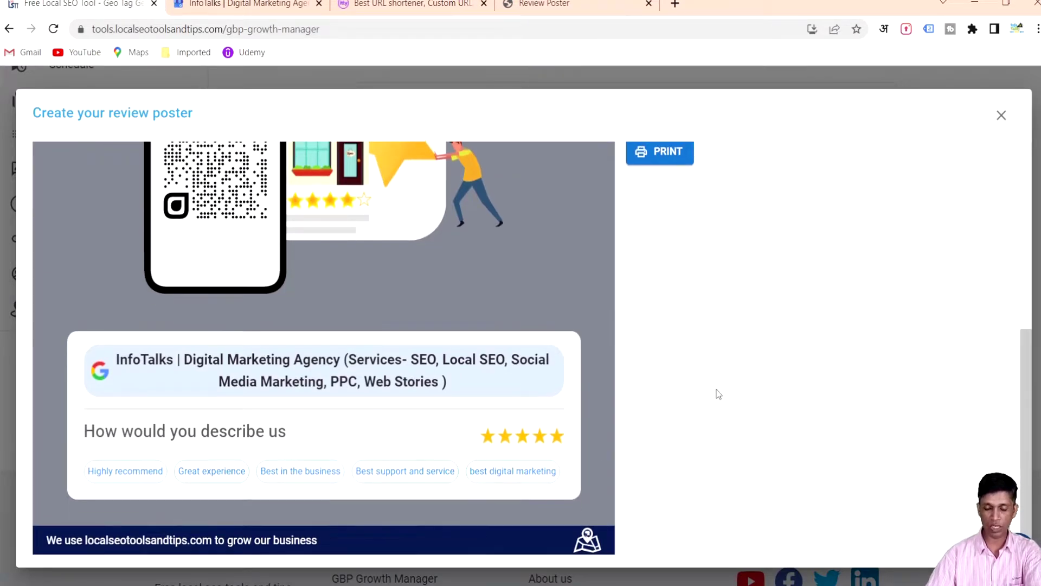
- Enter "seo services" as the second custom description of the business
{"action": "scroll", "coordinate": [710, 336], "scroll_direction": "up", "scroll_amount": 3}
{"action": "left_click", "coordinate": [688, 260]}
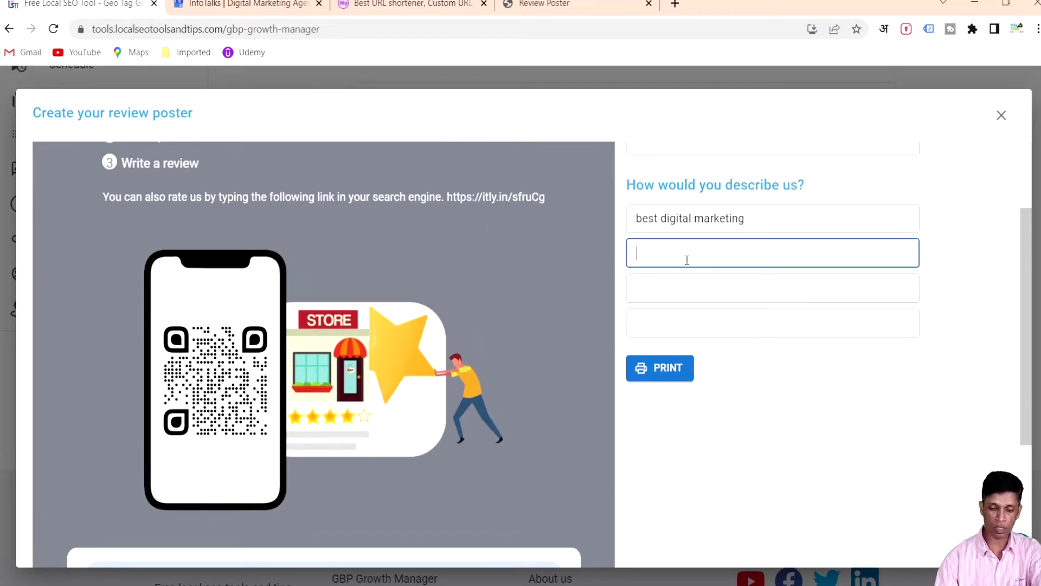
{"action": "type", "text": "se"}
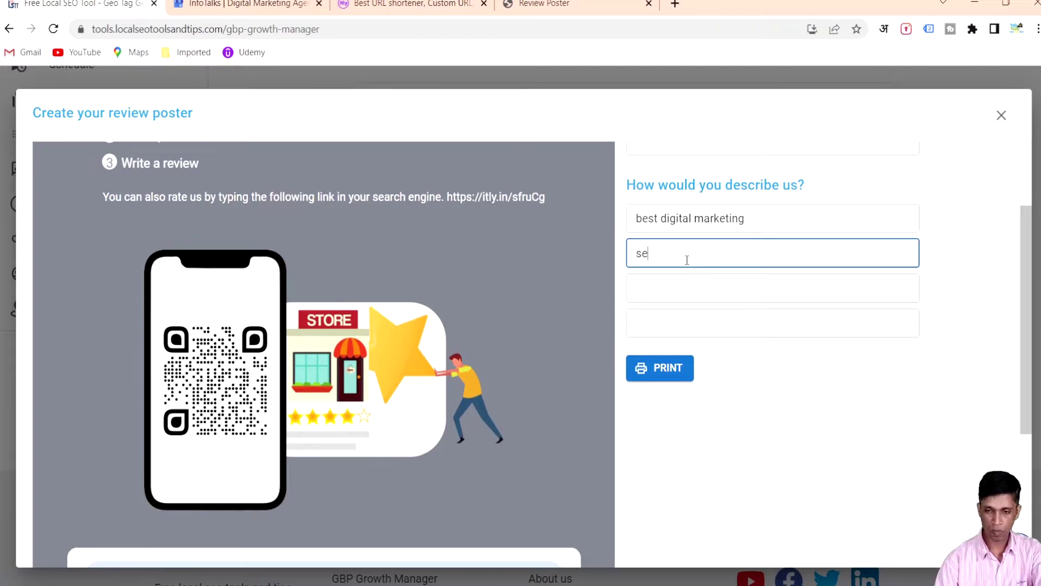
{"action": "type", "text": "o services"}
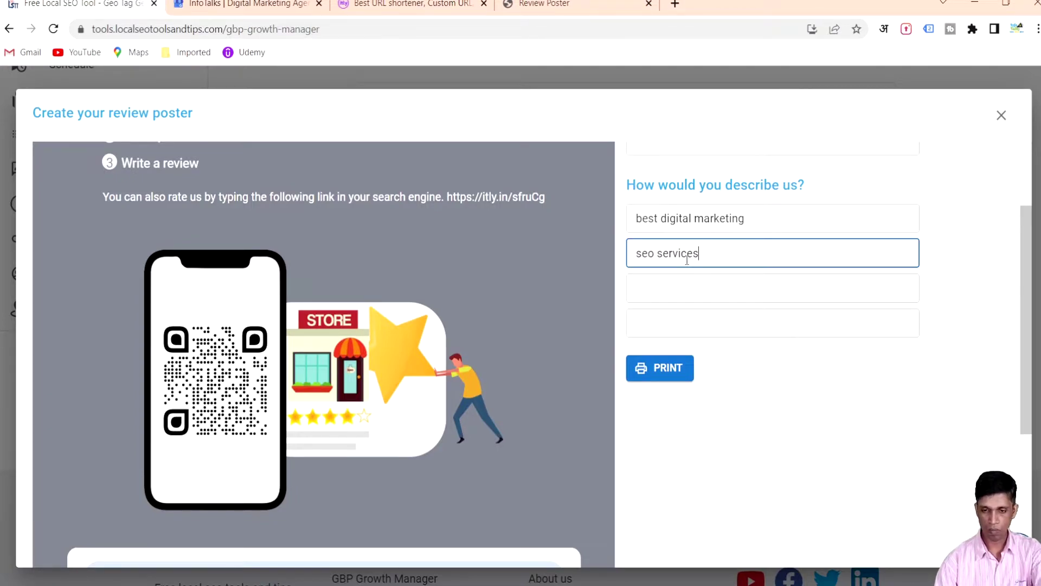
- Check both custom descriptions on the review poster, print the poster and close the poster editor
{"action": "scroll", "coordinate": [671, 256], "scroll_direction": "down", "scroll_amount": 4}
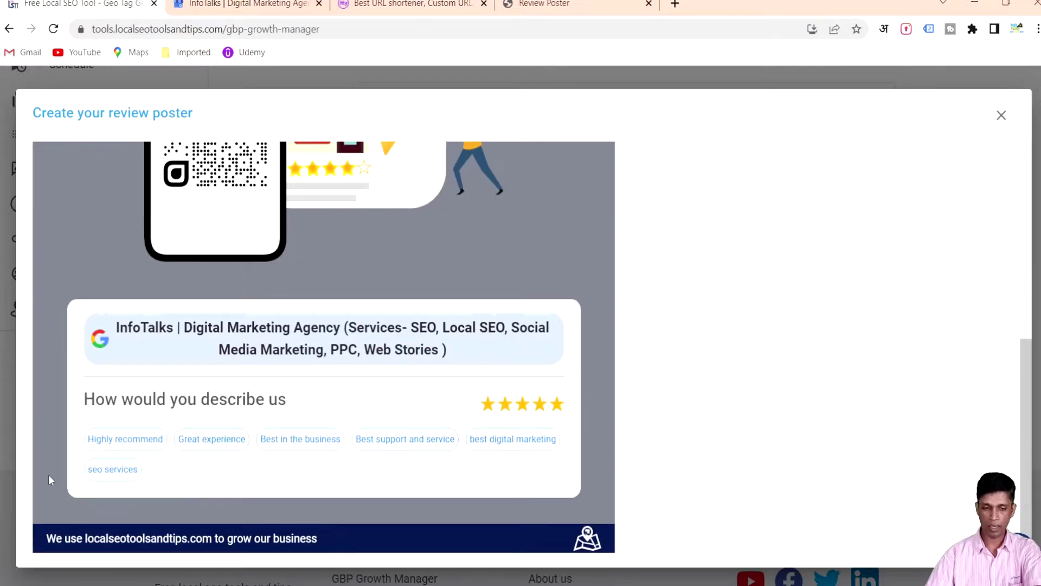
{"action": "scroll", "coordinate": [804, 391], "scroll_direction": "up", "scroll_amount": 4}
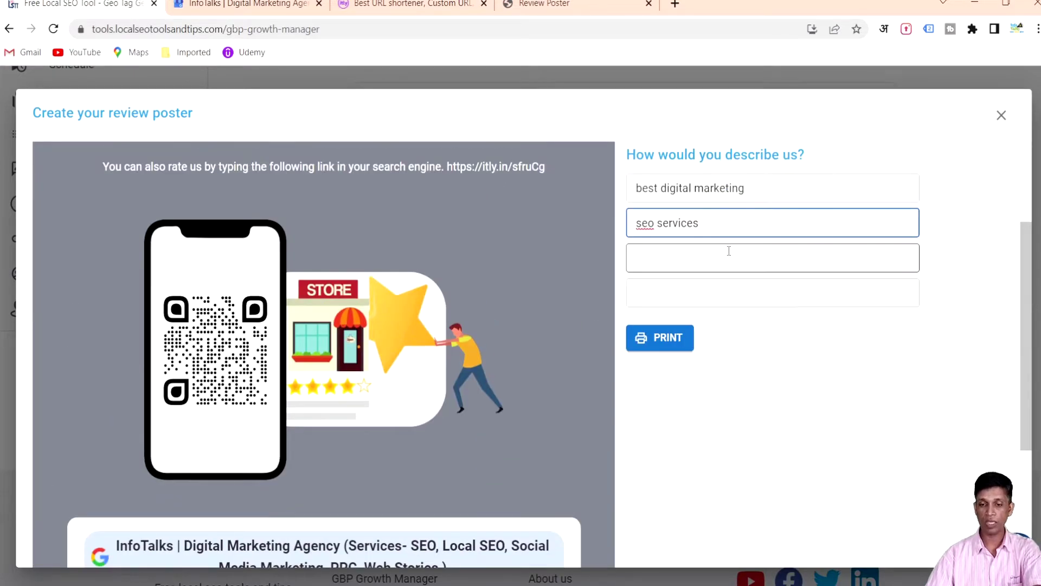
{"action": "left_click", "coordinate": [648, 348]}
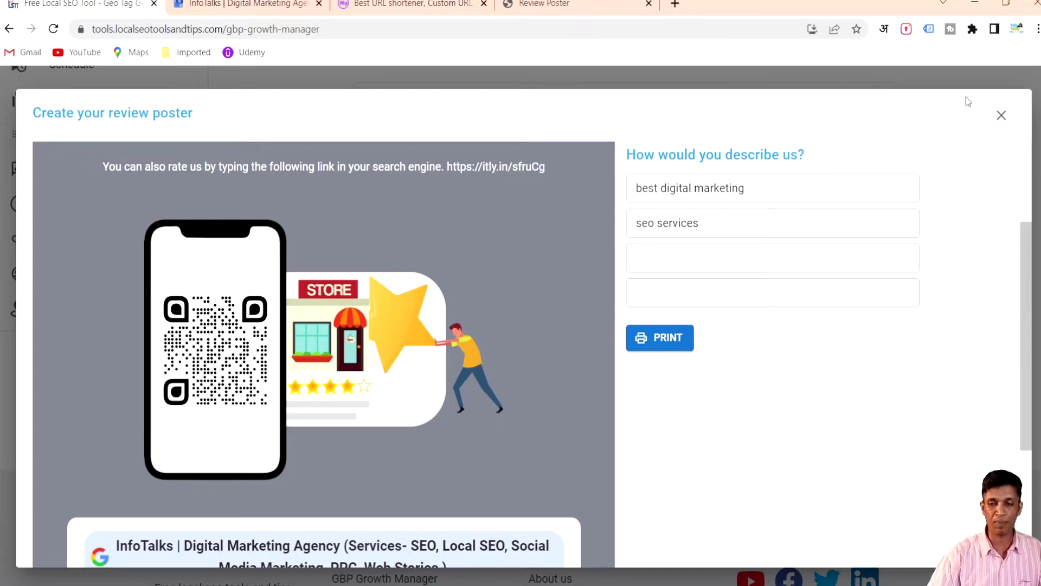
{"action": "left_click", "coordinate": [1002, 116]}
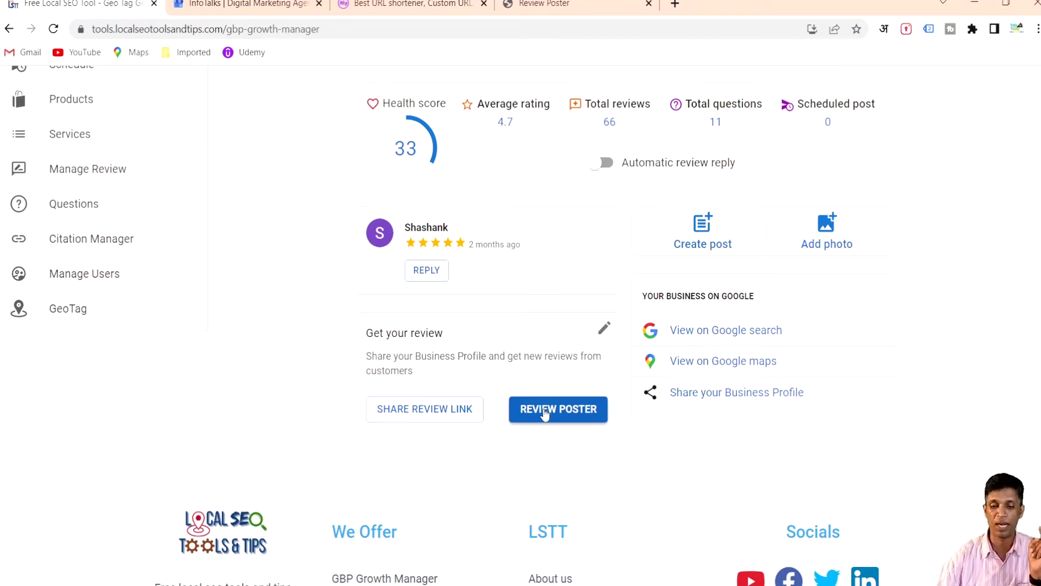
- Open the Manage Review page of the InfoTalks business
{"action": "scroll", "coordinate": [545, 413], "scroll_direction": "up", "scroll_amount": 3}
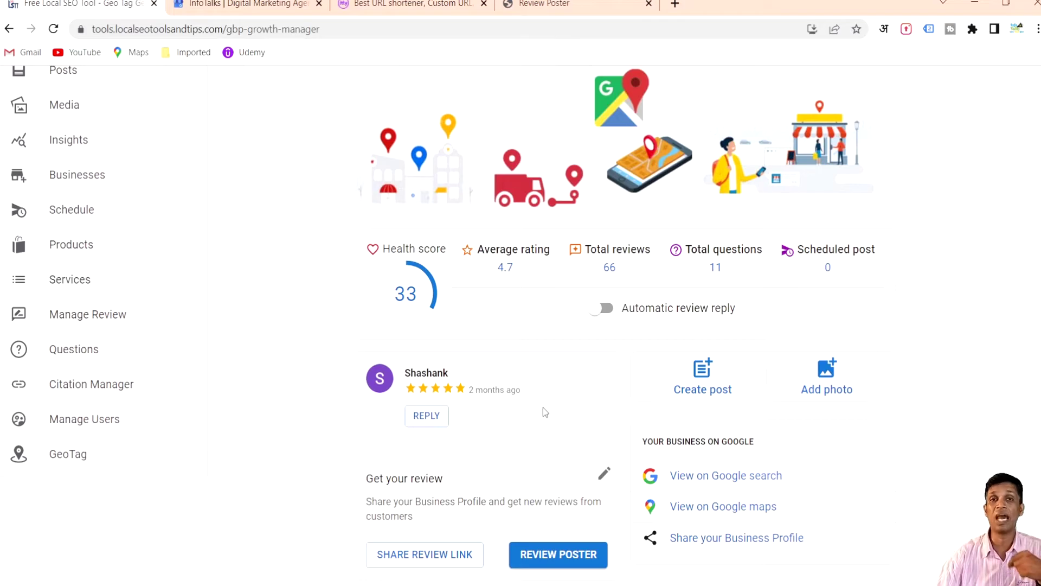
{"action": "scroll", "coordinate": [542, 410], "scroll_direction": "up", "scroll_amount": 3}
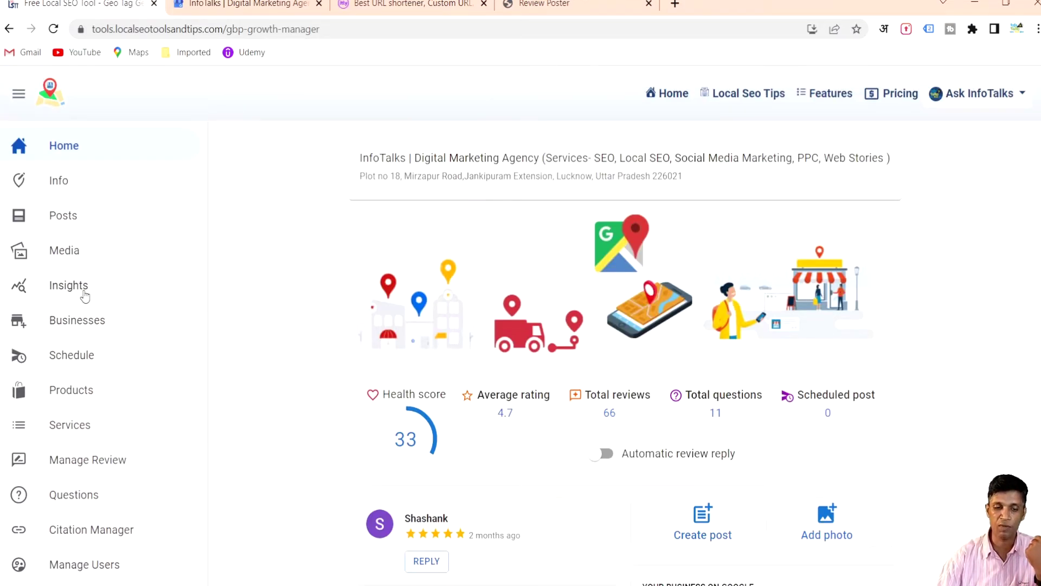
{"action": "left_click", "coordinate": [91, 465]}
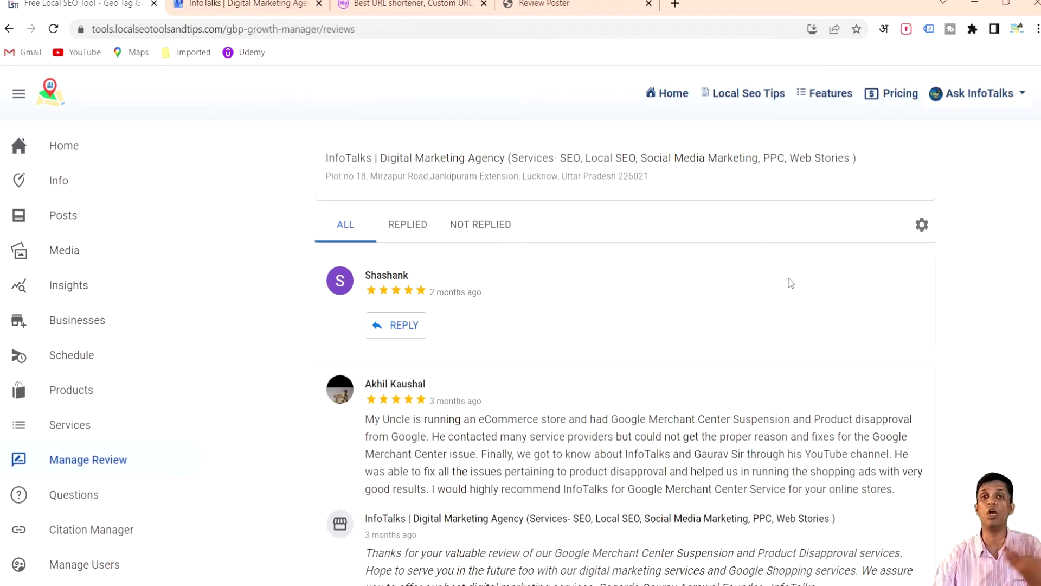
- Try switching on automated replies and go through the reply fields for 1 to 5 stars, leaving without saving
{"action": "left_click", "coordinate": [922, 226]}
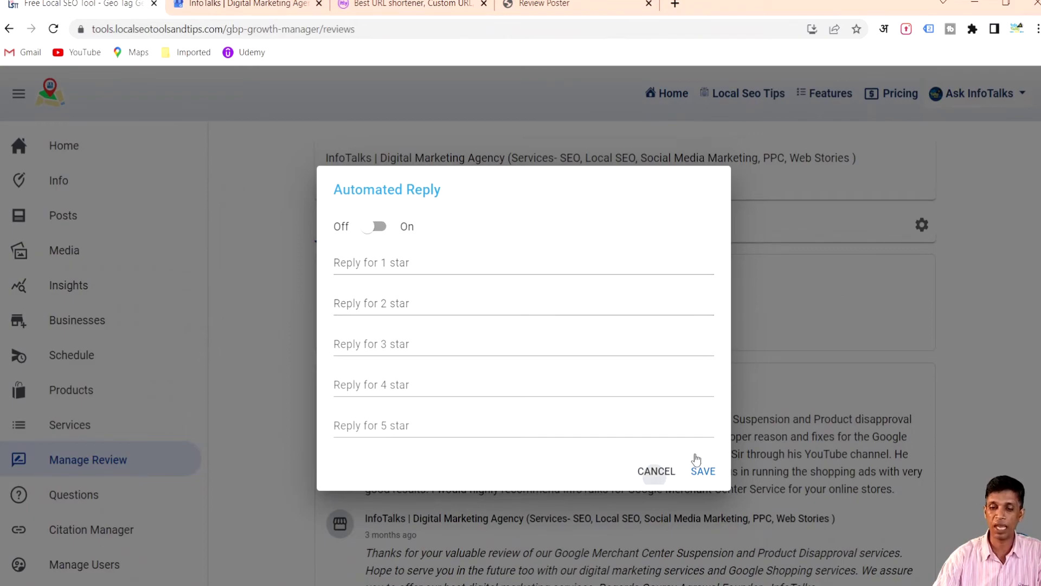
{"action": "left_click", "coordinate": [656, 470]}
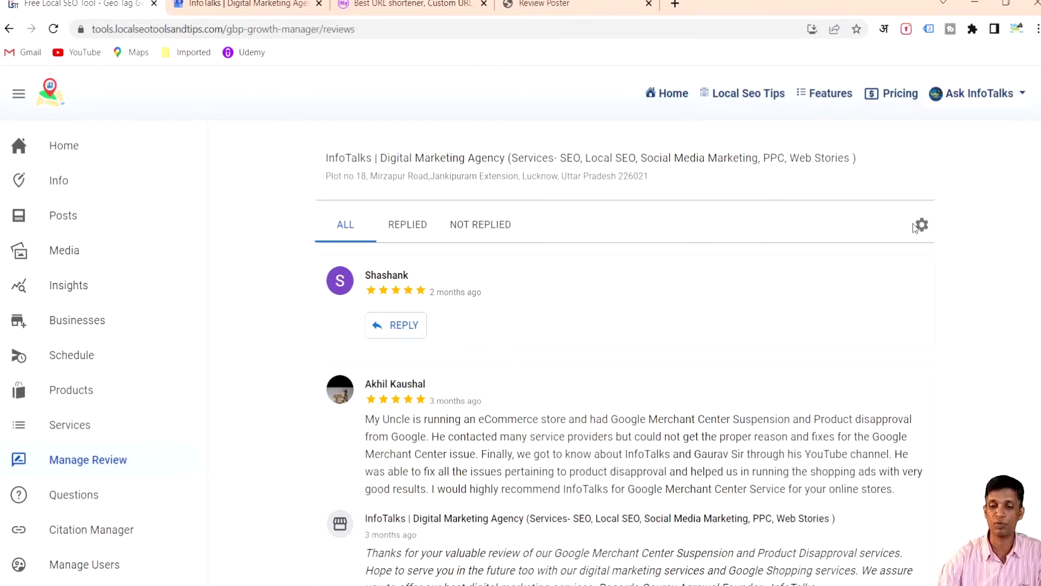
{"action": "left_click", "coordinate": [921, 225]}
{"action": "left_click", "coordinate": [380, 227]}
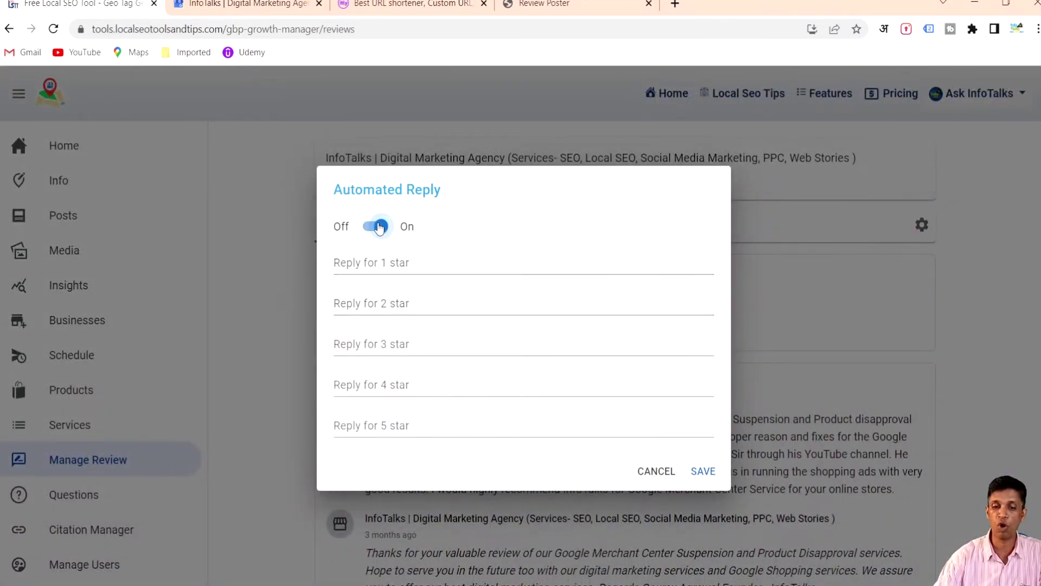
{"action": "left_click", "coordinate": [363, 262]}
{"action": "left_click", "coordinate": [366, 301]}
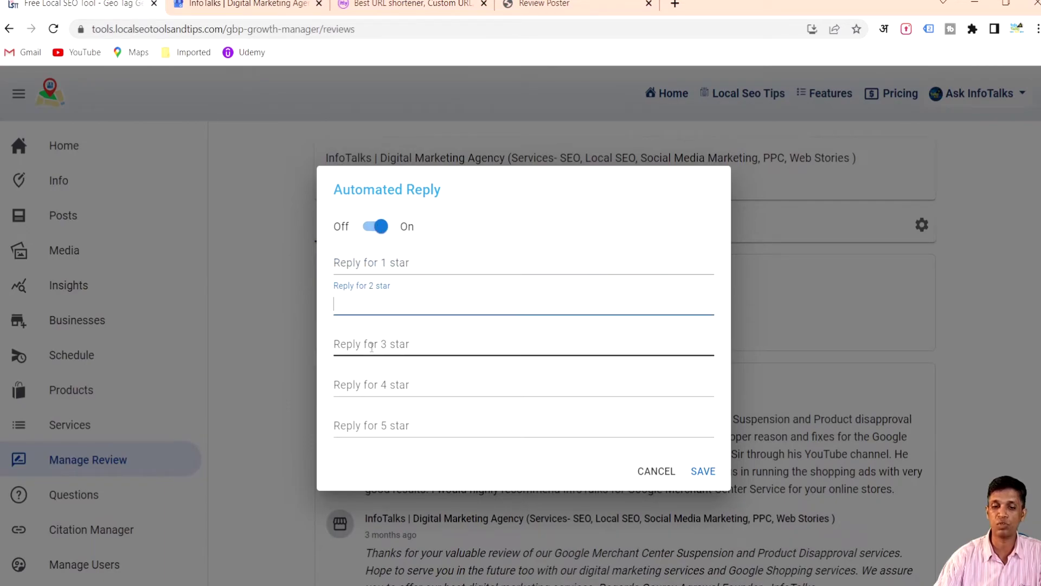
{"action": "left_click", "coordinate": [372, 345]}
{"action": "left_click", "coordinate": [387, 386]}
{"action": "left_click", "coordinate": [388, 422]}
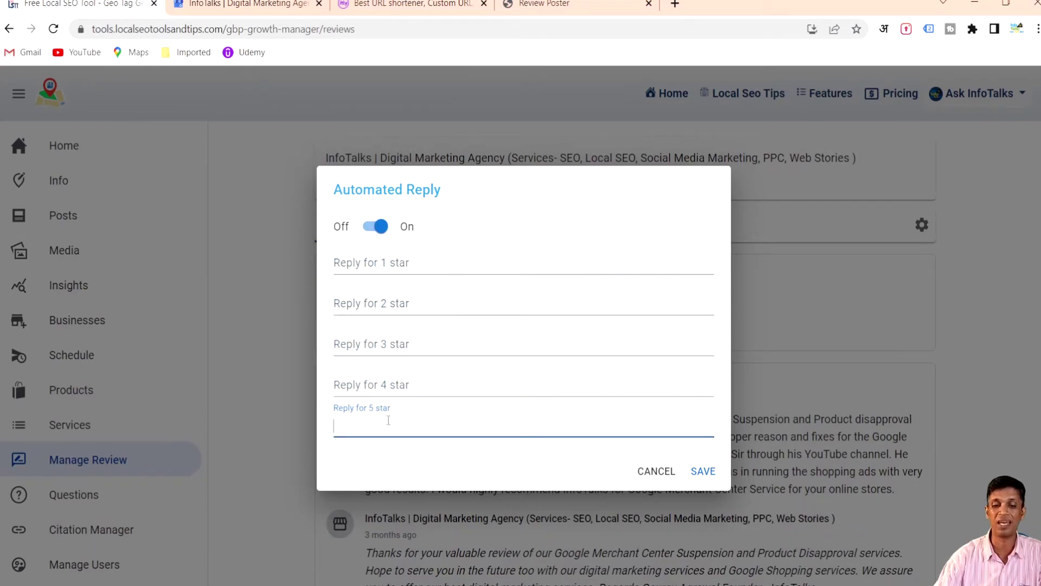
{"action": "left_click", "coordinate": [652, 471]}
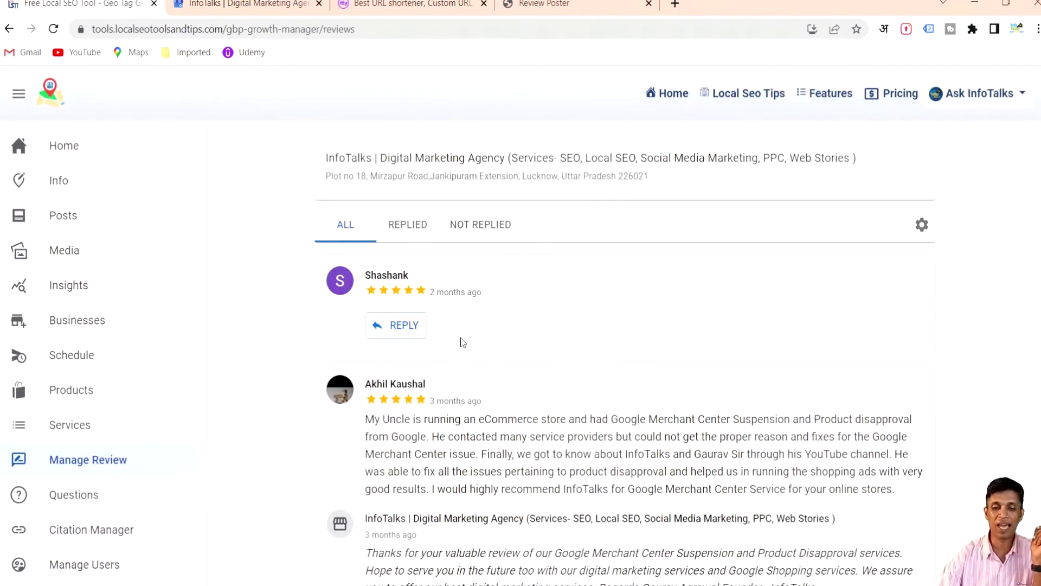
- View the edit form of the existing reply to the second review and the blank reply form of the first review, cancelling both
{"action": "scroll", "coordinate": [721, 342], "scroll_direction": "down", "scroll_amount": 3}
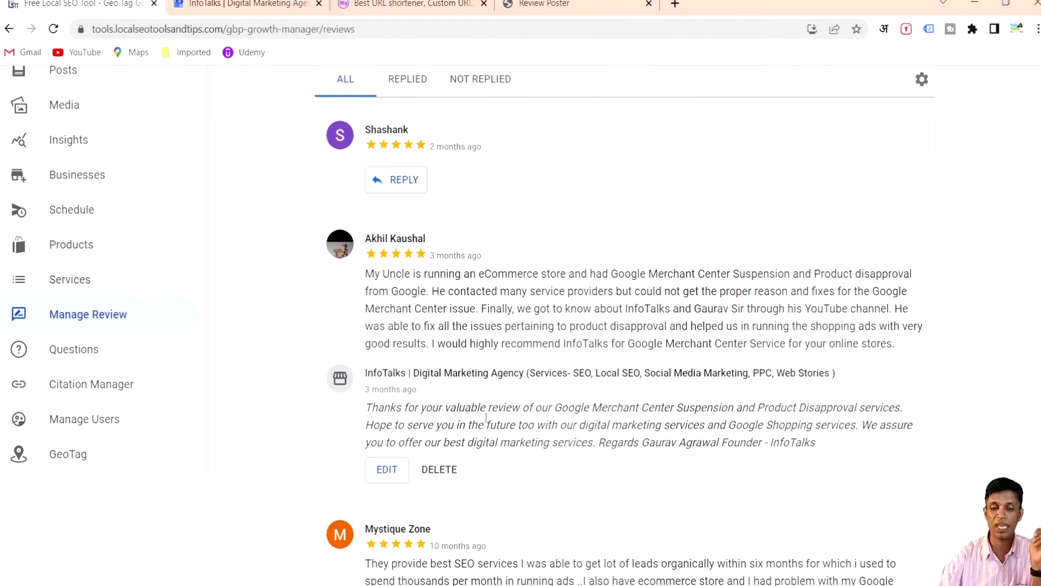
{"action": "left_click", "coordinate": [387, 470]}
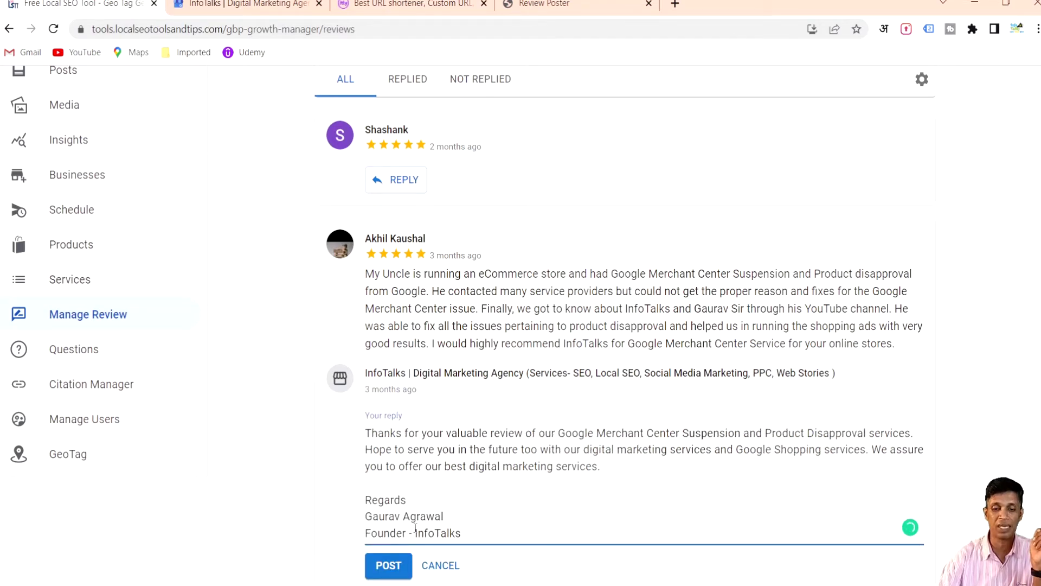
{"action": "left_click", "coordinate": [441, 565]}
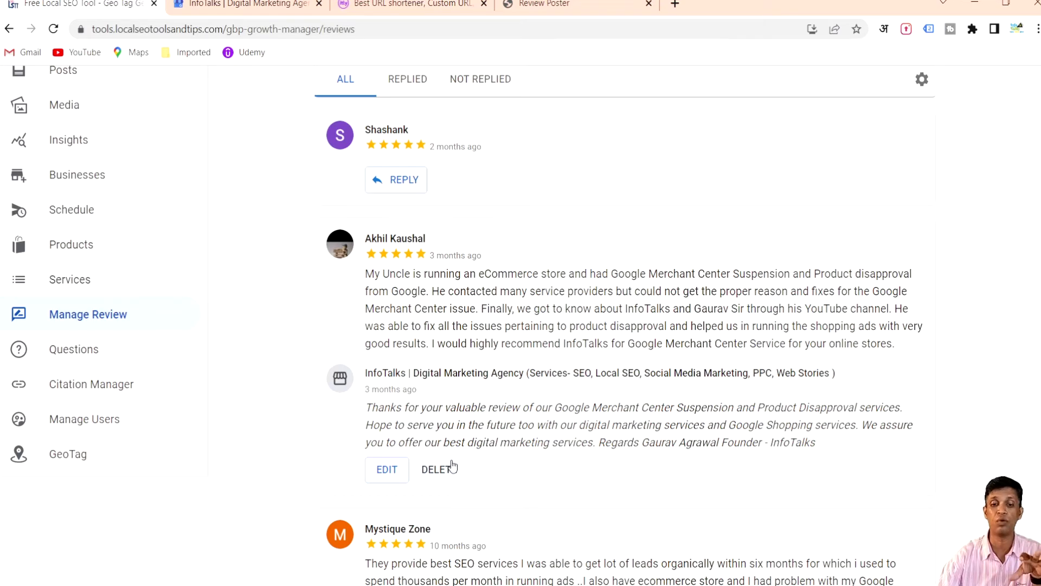
{"action": "scroll", "coordinate": [450, 467], "scroll_direction": "up", "scroll_amount": 3}
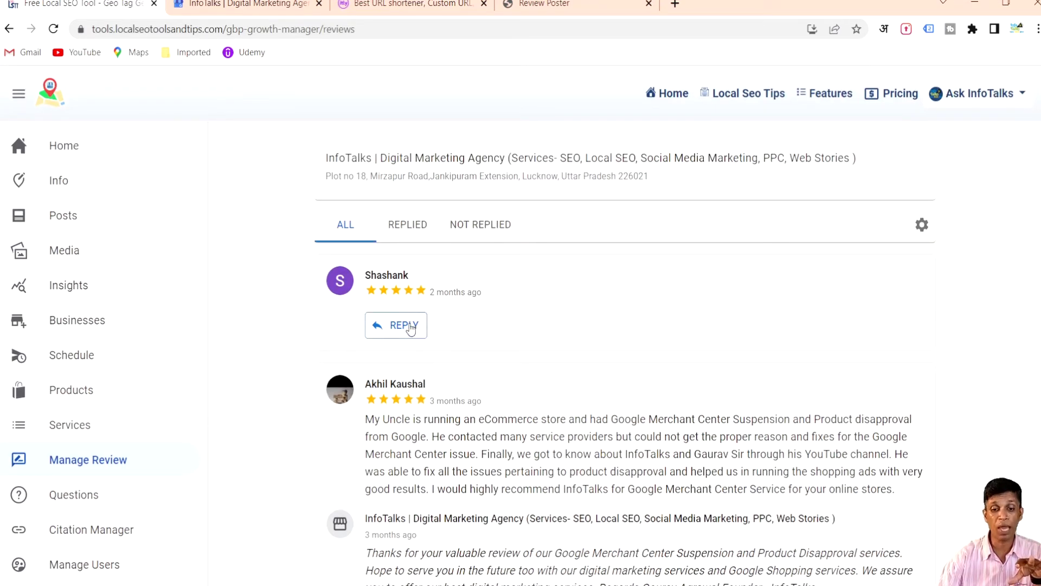
{"action": "left_click", "coordinate": [404, 326]}
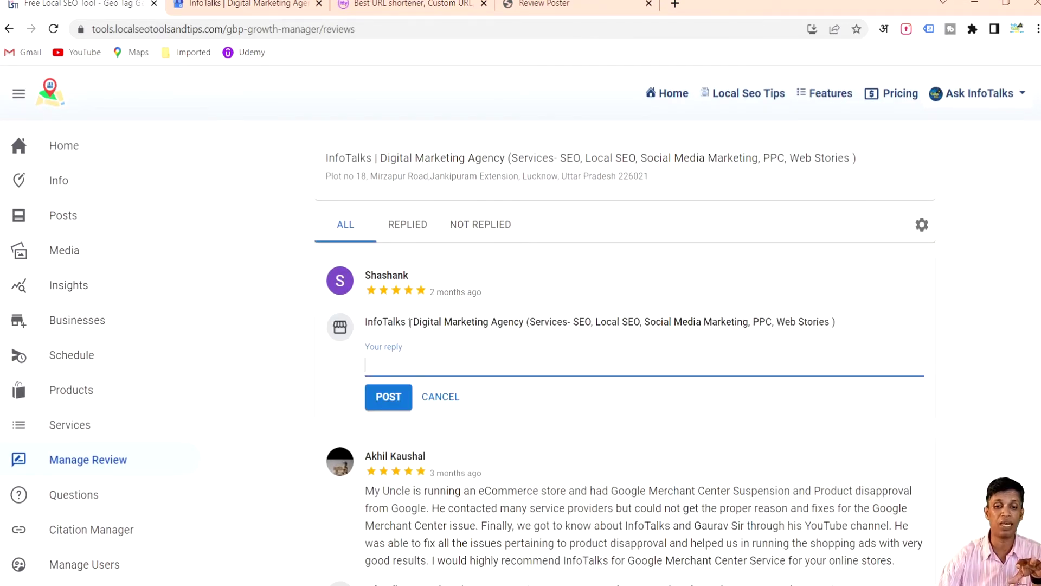
{"action": "left_click", "coordinate": [440, 398]}
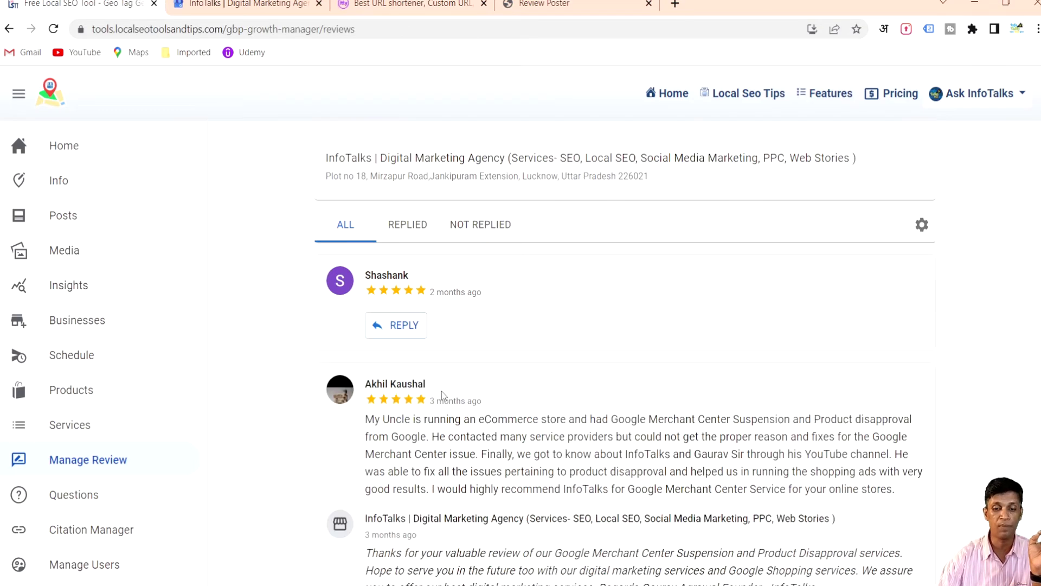
- Filter the reviews to replied ones and to not replied ones, and return to showing all reviews
{"action": "left_click", "coordinate": [413, 232]}
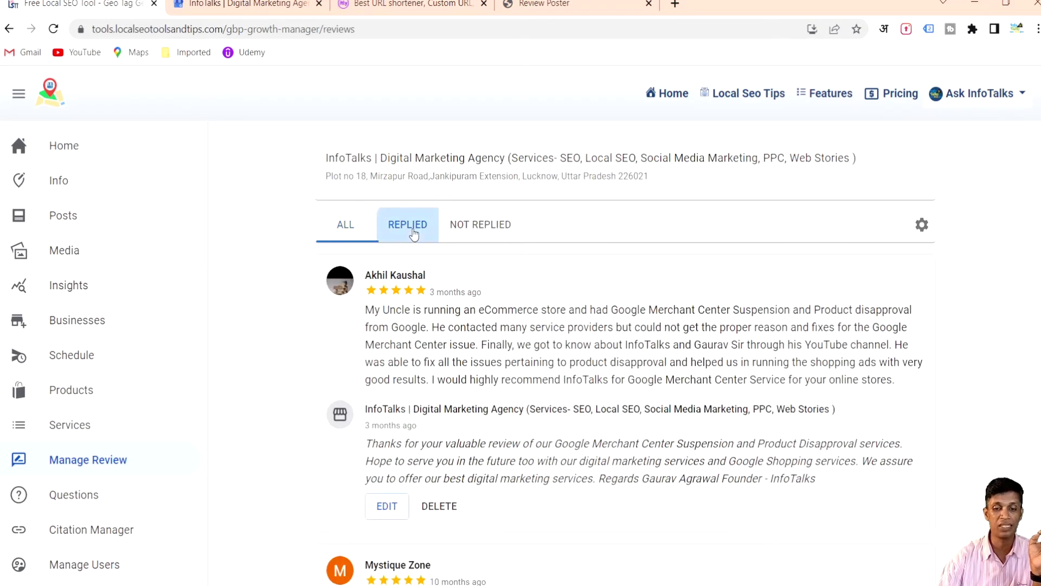
{"action": "left_click", "coordinate": [499, 229]}
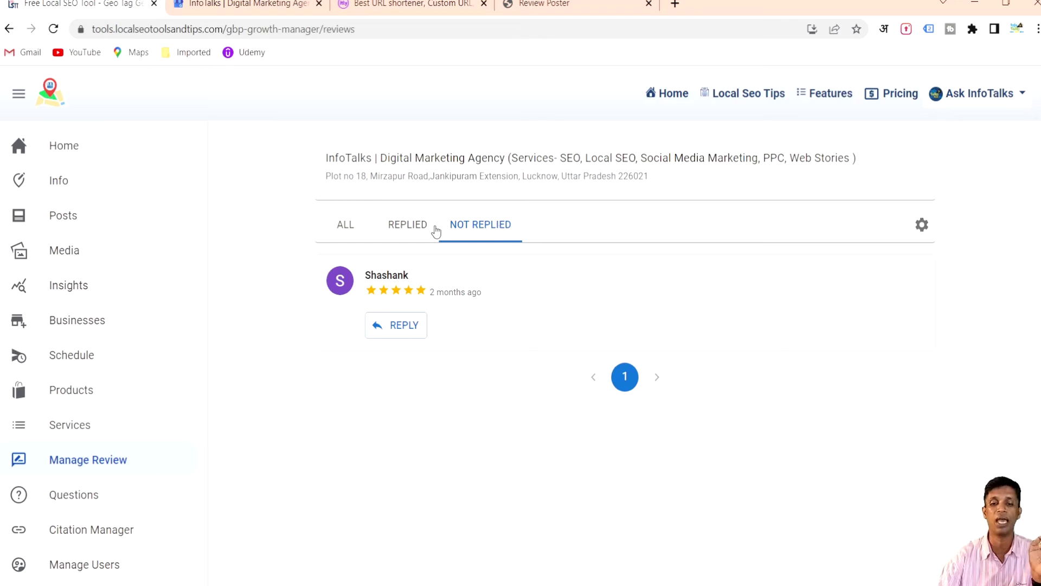
{"action": "left_click", "coordinate": [360, 226]}
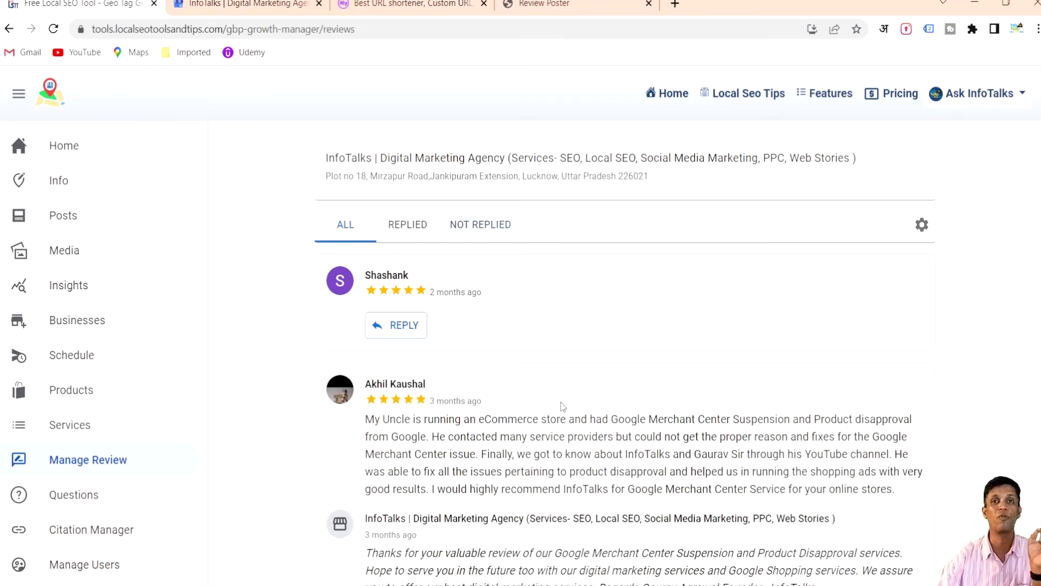